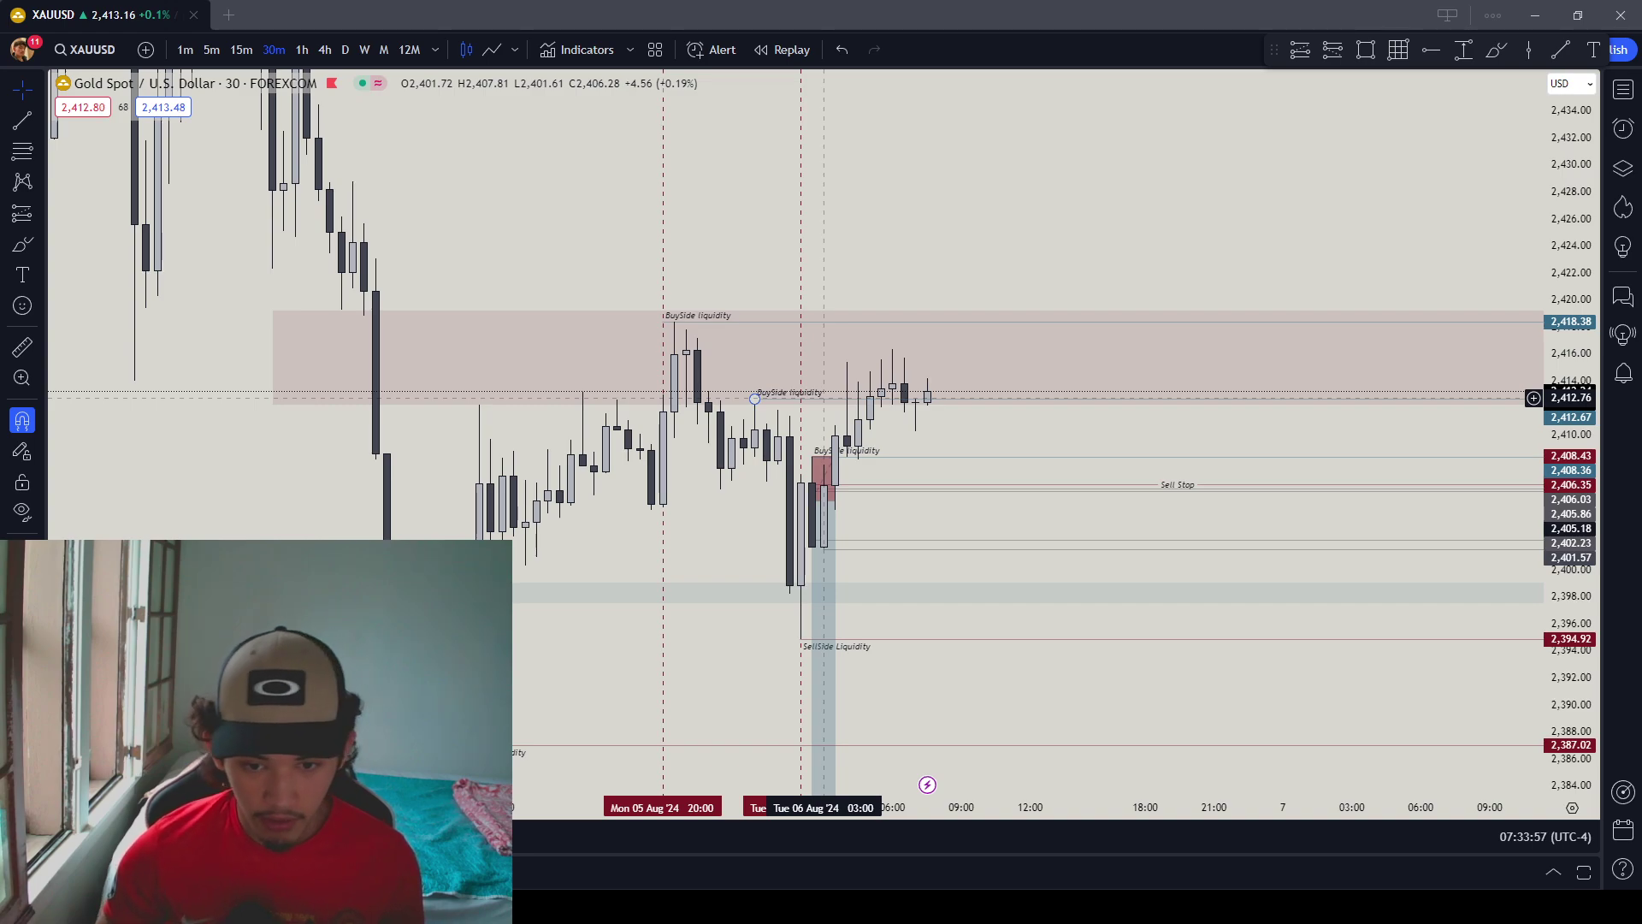
{"action": "left_click_drag", "start_coordinate": [708, 686], "coordinate": [760, 602]}
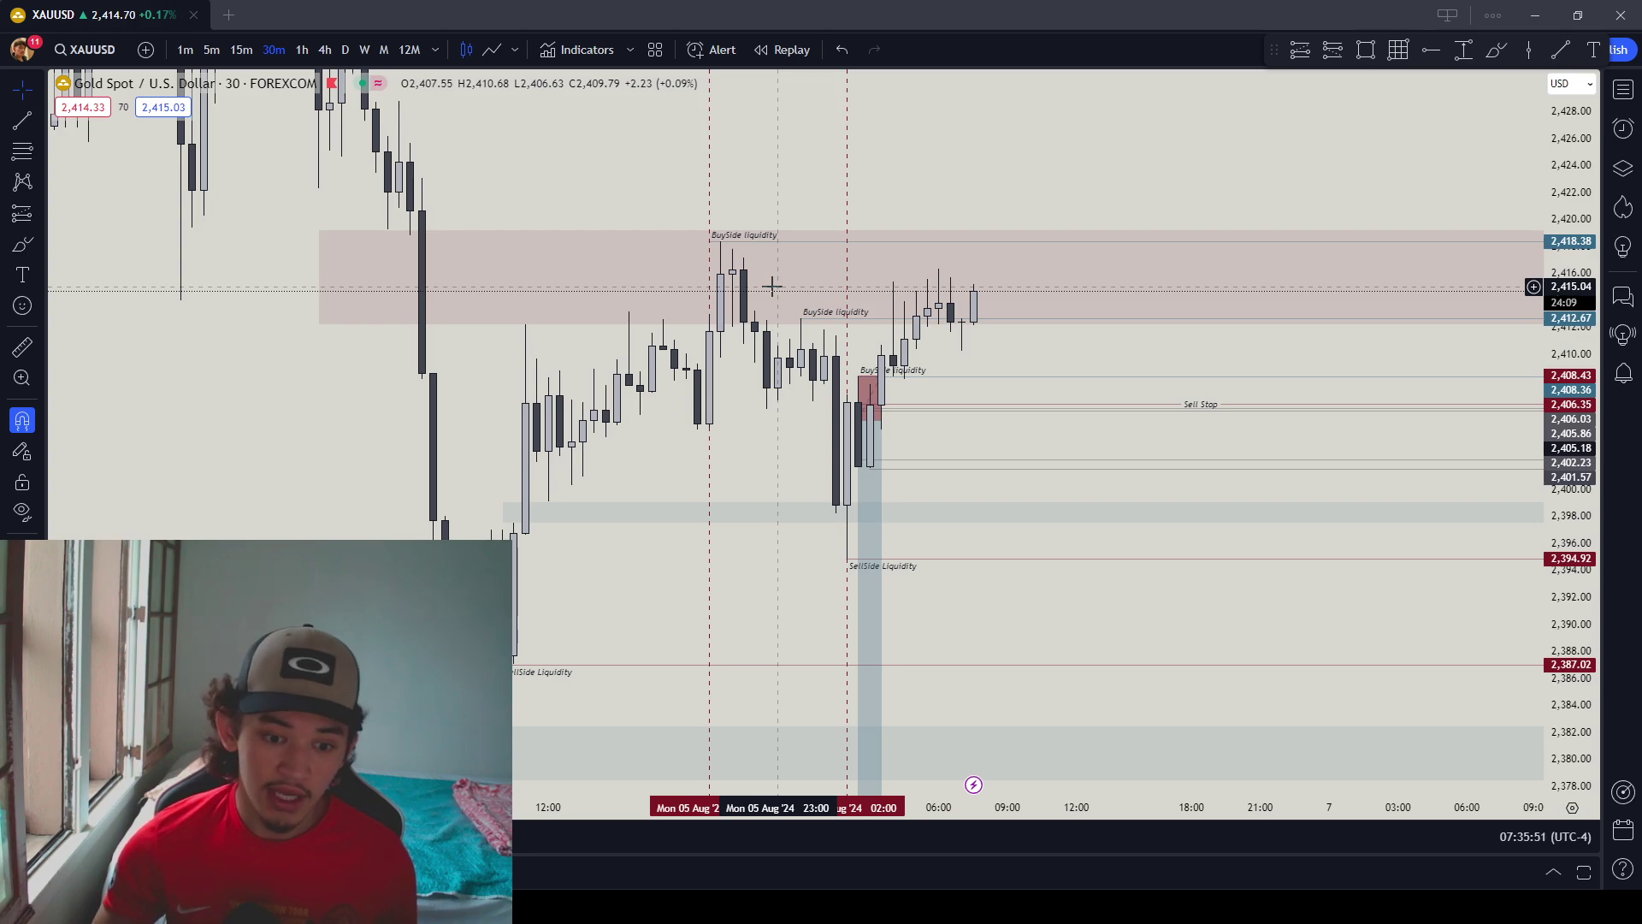
{"action": "left_click_drag", "start_coordinate": [1001, 664], "coordinate": [1001, 629]}
{"action": "left_click", "coordinate": [842, 50]}
- Circle the SellSide Liquidity low at 2,394.92 with the brush and sketch a price path rising from it and falling past it
{"action": "left_click_drag", "start_coordinate": [1038, 575], "coordinate": [956, 462]}
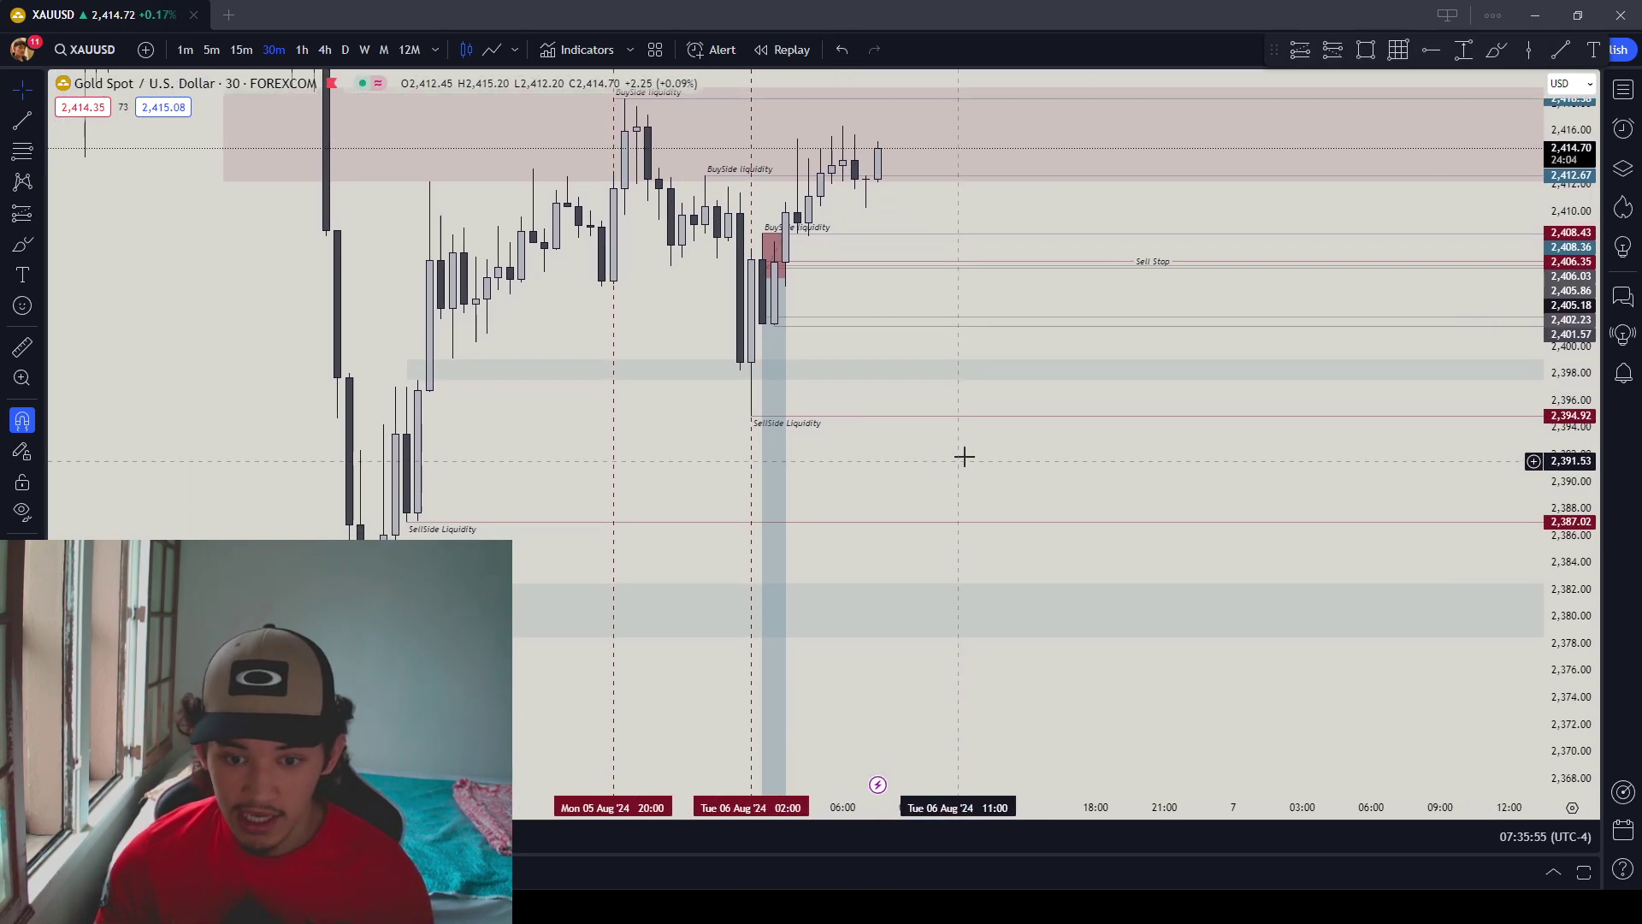
{"action": "left_click", "coordinate": [1493, 50]}
{"action": "mouse_move", "coordinate": [733, 399]}
{"action": "left_mouse_down"}
{"action": "mouse_move", "coordinate": [737, 429]}
{"action": "mouse_move", "coordinate": [731, 402]}
{"action": "left_mouse_up"}
{"action": "mouse_move", "coordinate": [775, 351]}
{"action": "left_mouse_down"}
{"action": "mouse_move", "coordinate": [795, 367]}
{"action": "mouse_move", "coordinate": [809, 329]}
{"action": "left_mouse_up"}
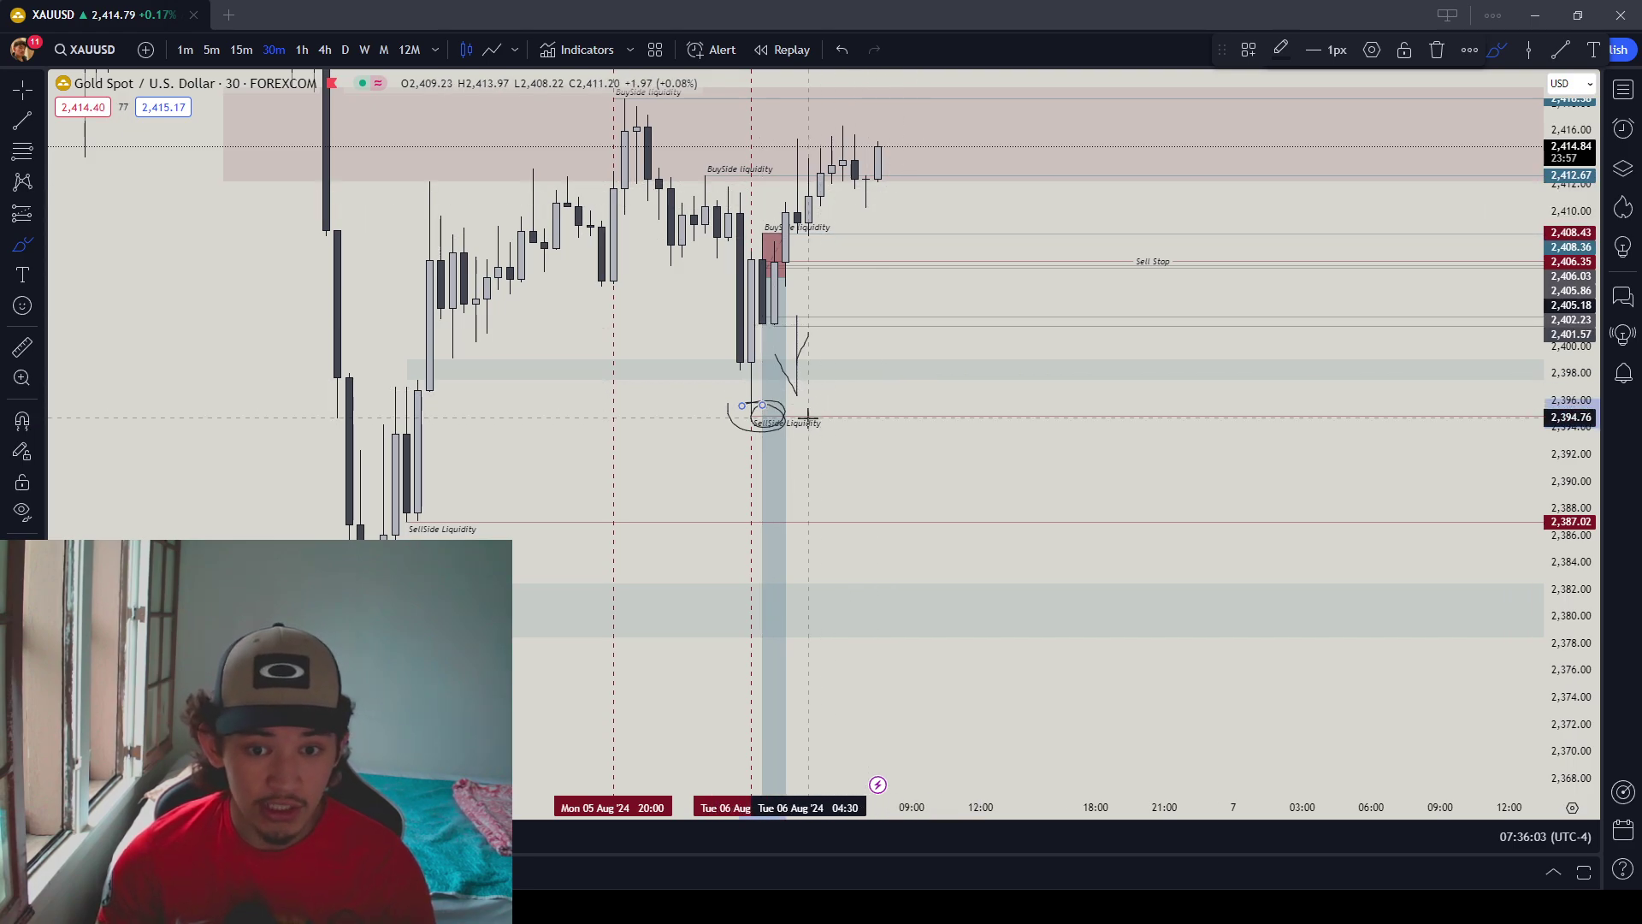
{"action": "left_click_drag", "start_coordinate": [795, 304], "coordinate": [866, 504]}
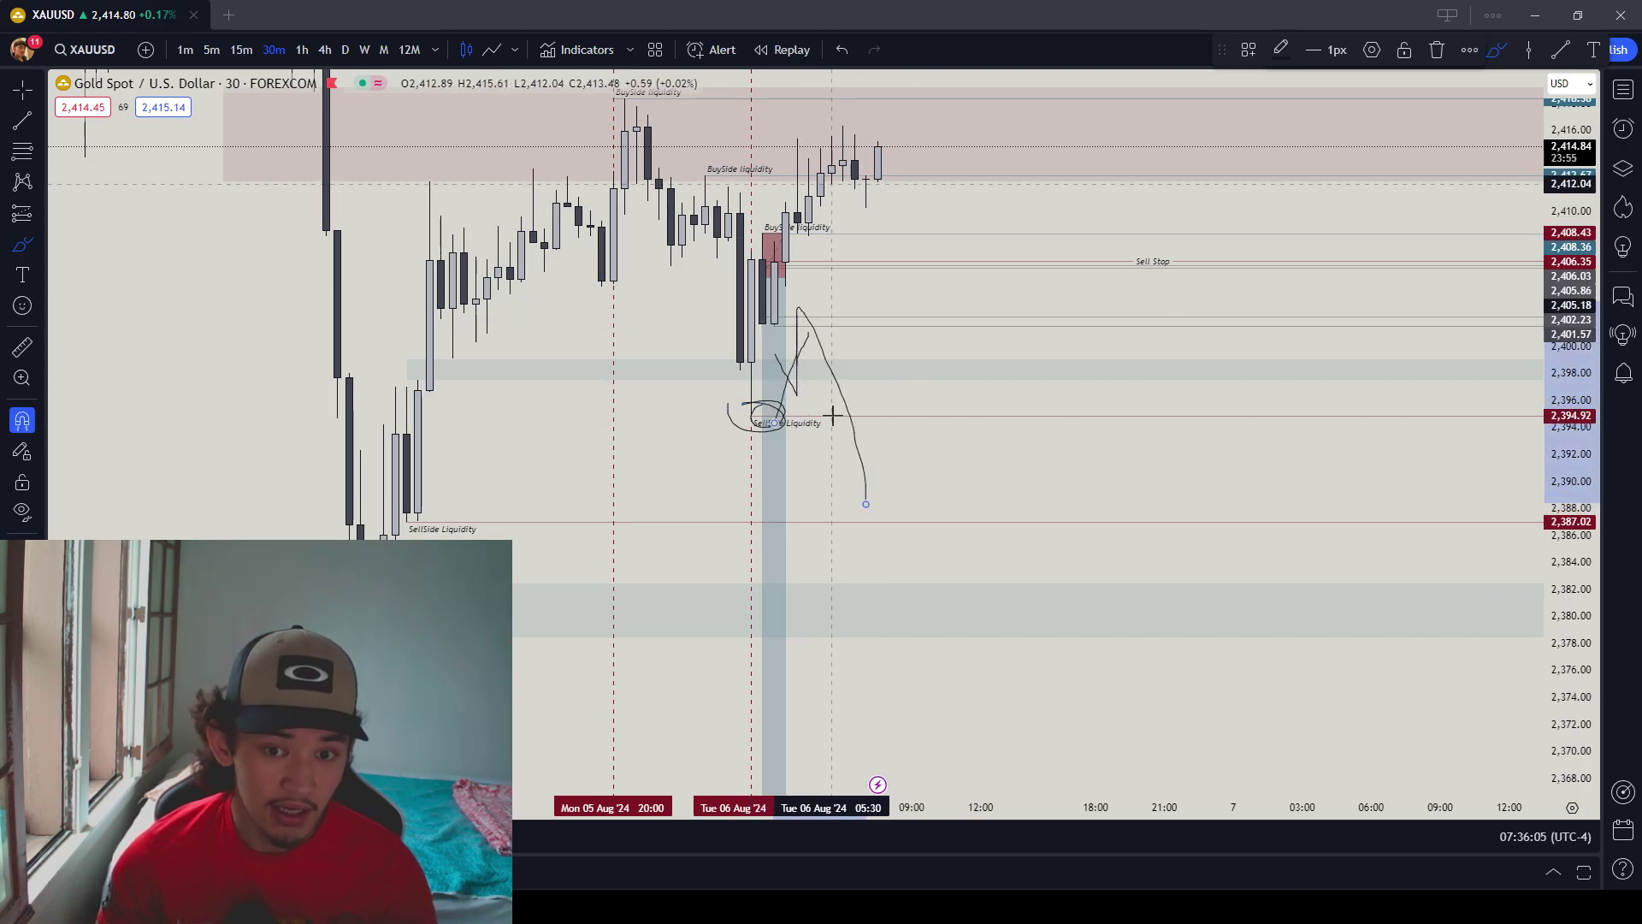
- Undo the brush circle and price-path strokes drawn around the 2,394.92 SellSide Liquidity low
{"action": "left_click", "coordinate": [845, 51]}
{"action": "left_click", "coordinate": [845, 51]}
{"action": "left_click", "coordinate": [845, 51]}
{"action": "left_click", "coordinate": [844, 51]}
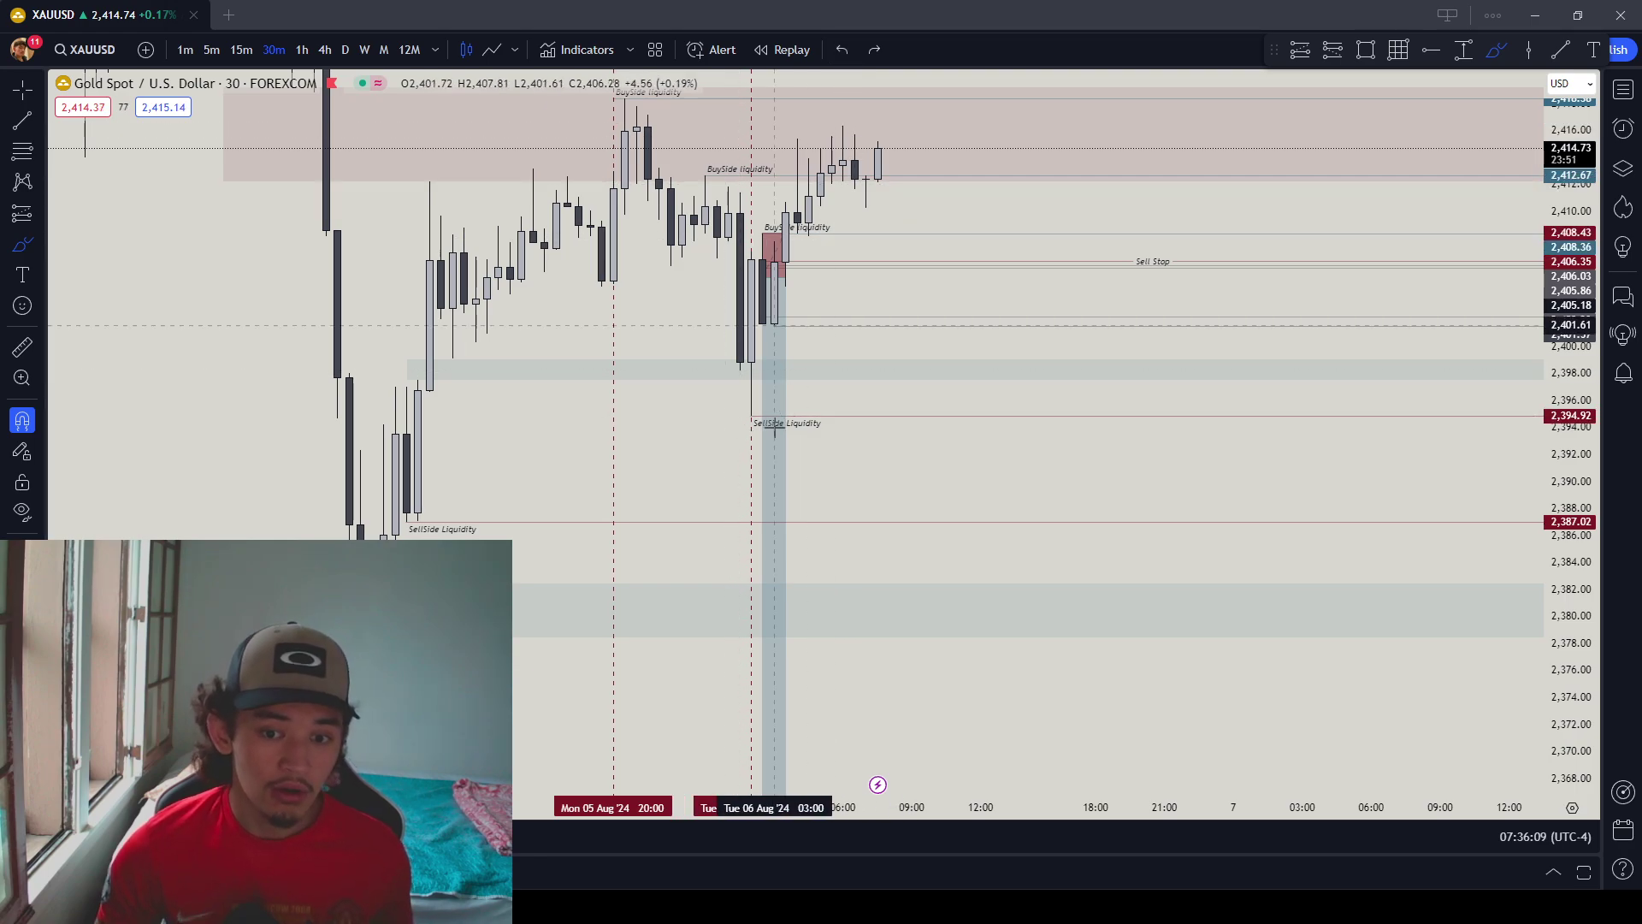
- Sketch a short downward brush stroke below the 2,394.92 SellSide Liquidity line, undo it and leave the brush tool
{"action": "left_click_drag", "start_coordinate": [774, 413], "coordinate": [786, 489]}
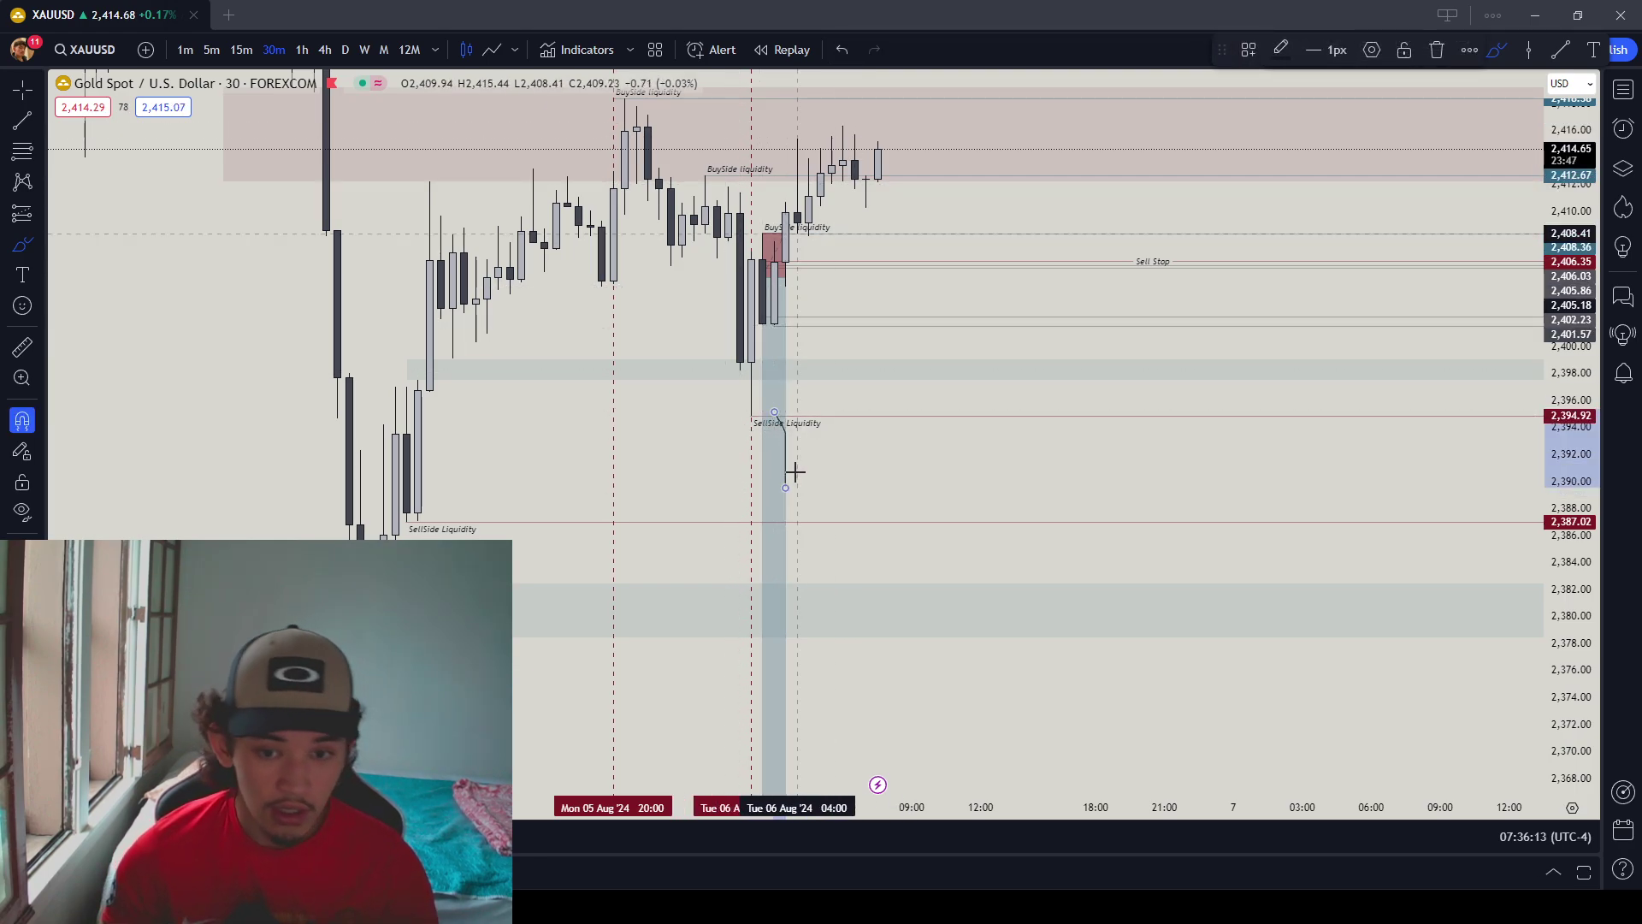
{"action": "left_click", "coordinate": [846, 53]}
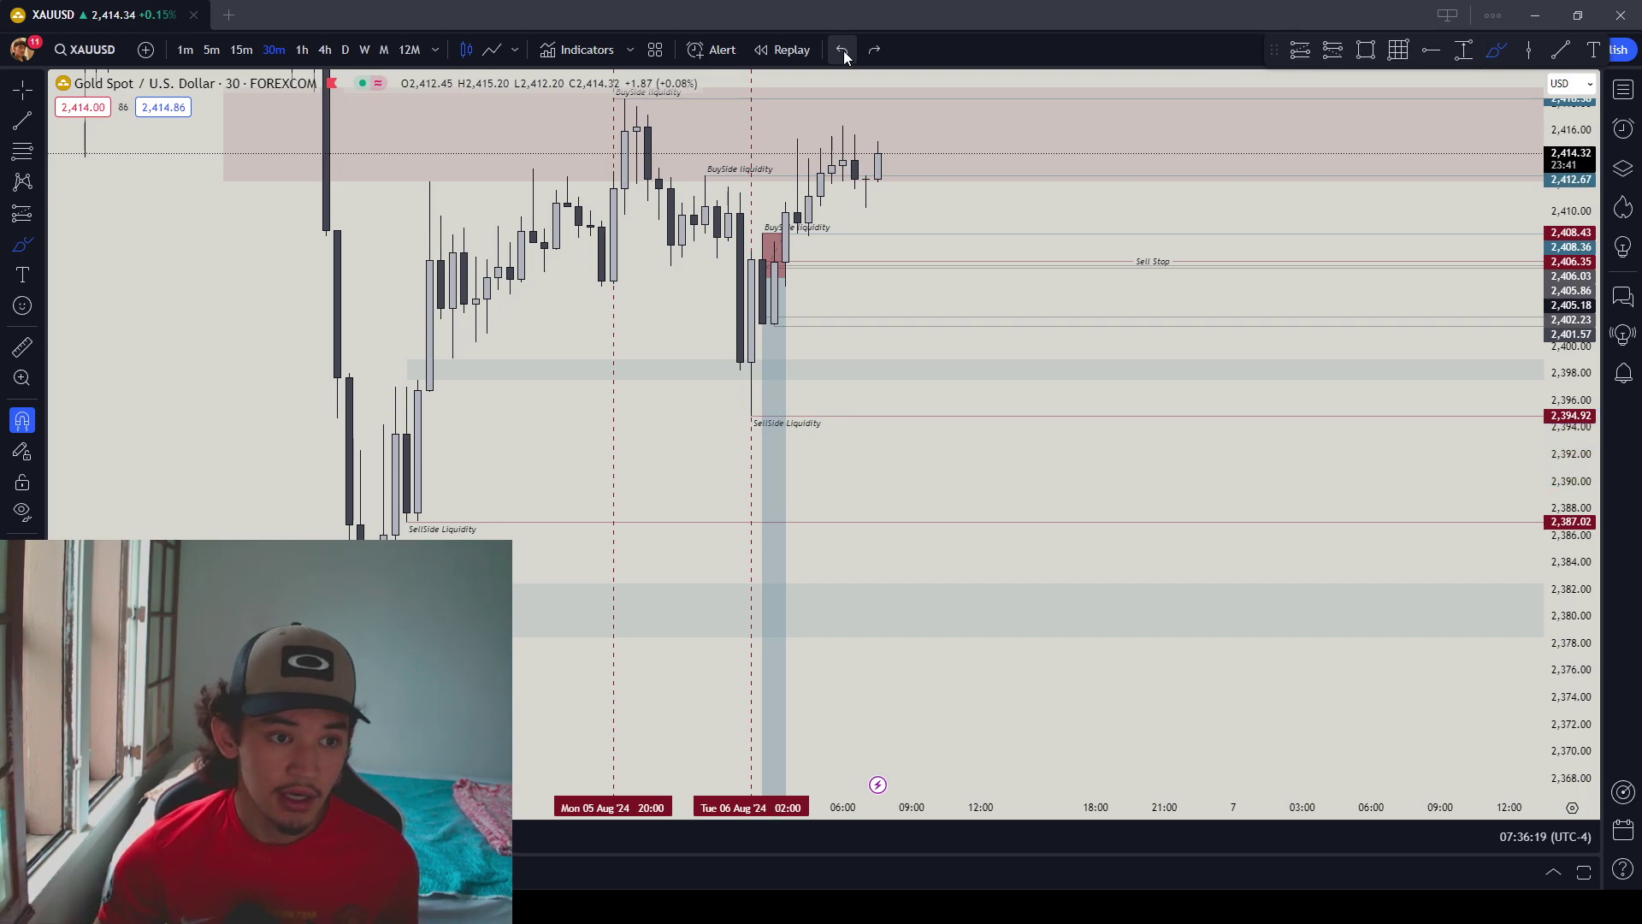
{"action": "key", "text": "Escape"}
- Switch the gold chart to the 1-hour timeframe
{"action": "left_click_drag", "start_coordinate": [940, 484], "coordinate": [929, 548]}
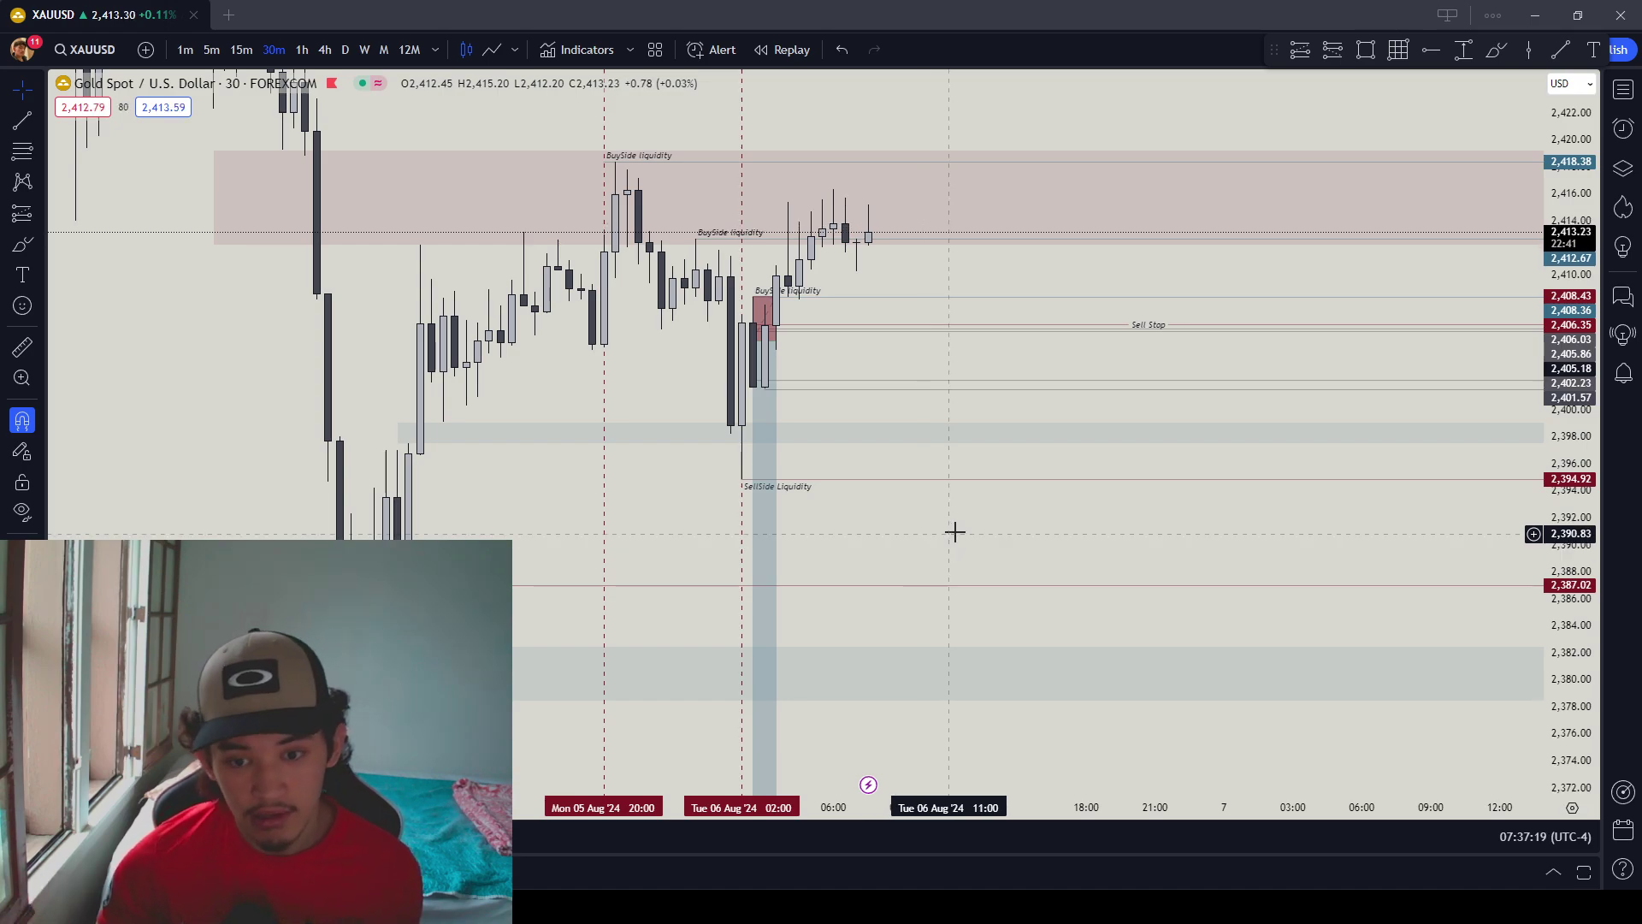
{"action": "left_click_drag", "start_coordinate": [956, 528], "coordinate": [962, 644]}
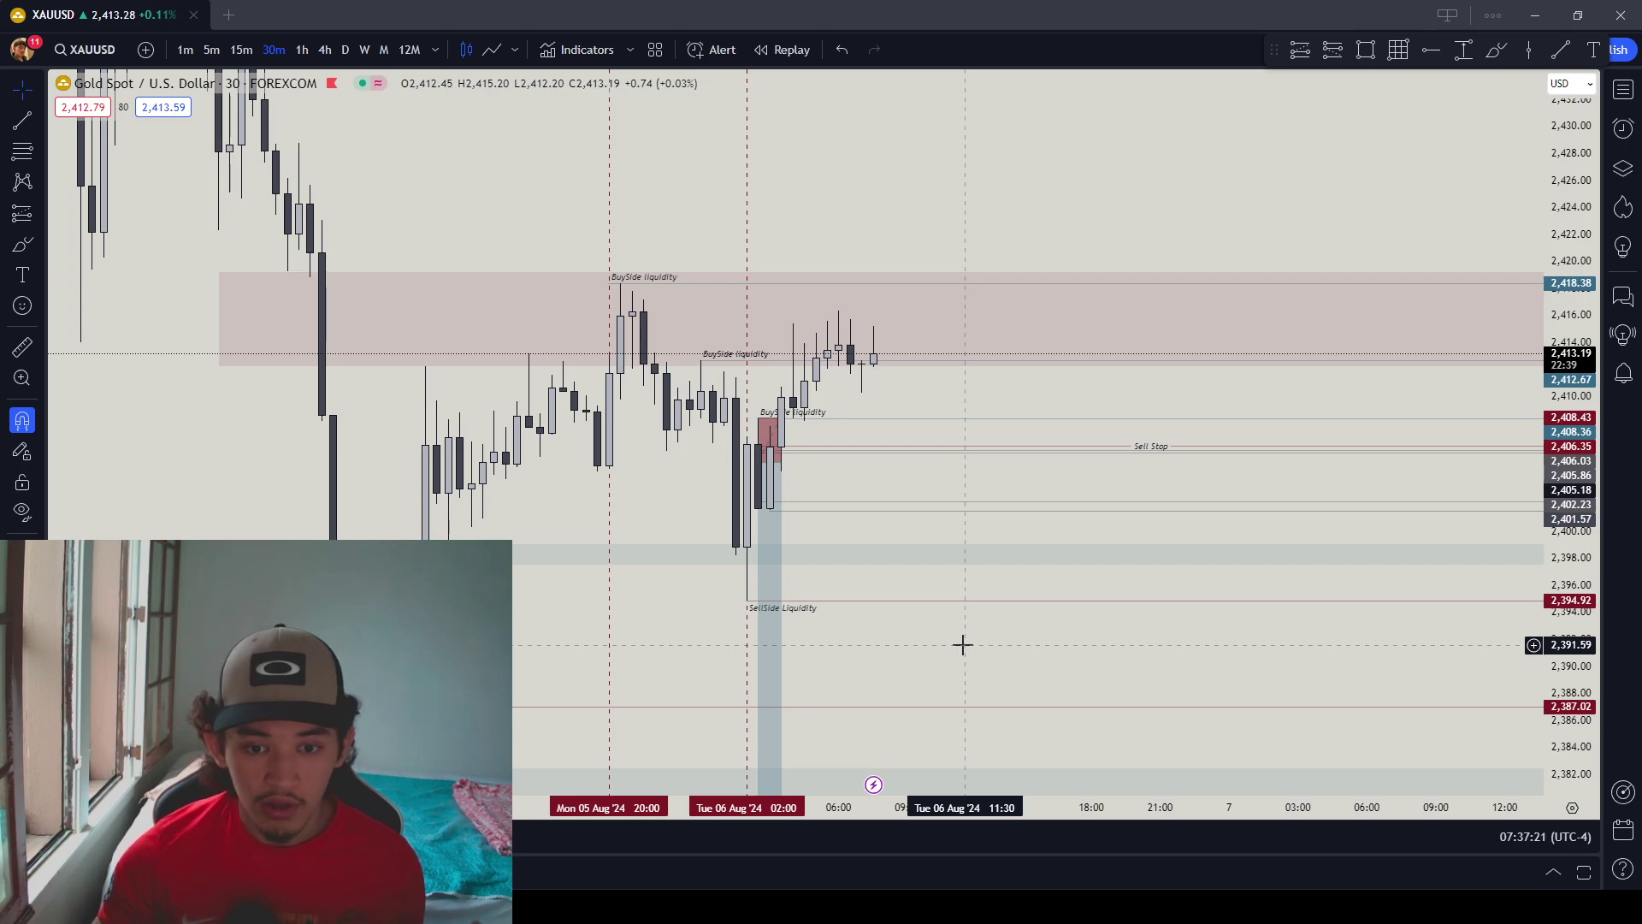
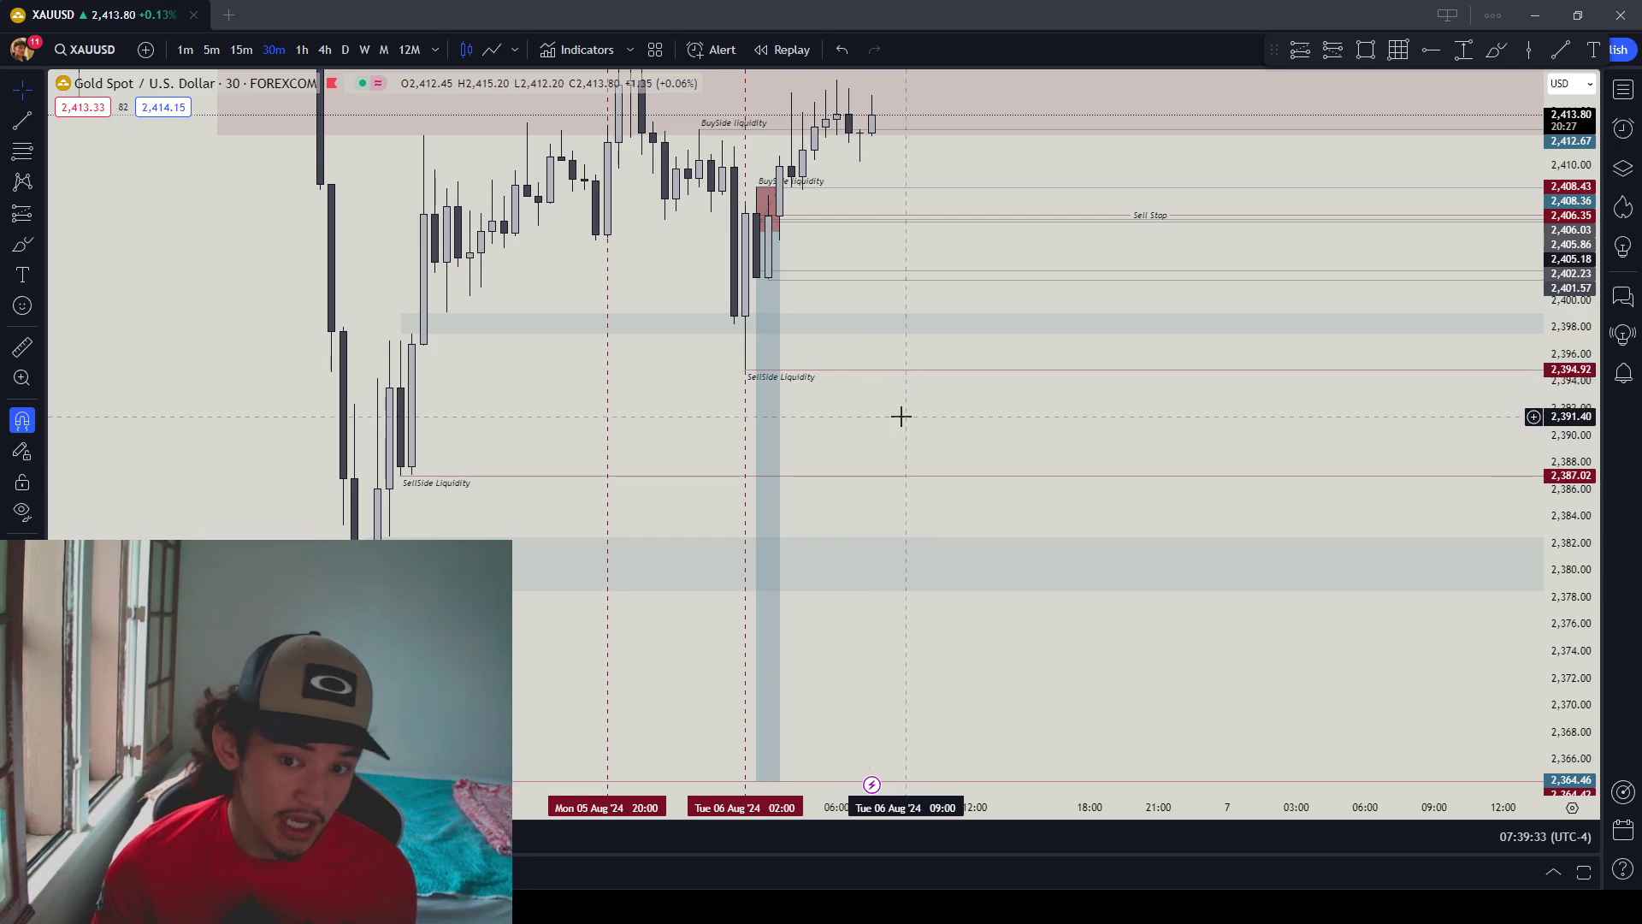
{"action": "left_click_drag", "start_coordinate": [898, 413], "coordinate": [949, 495]}
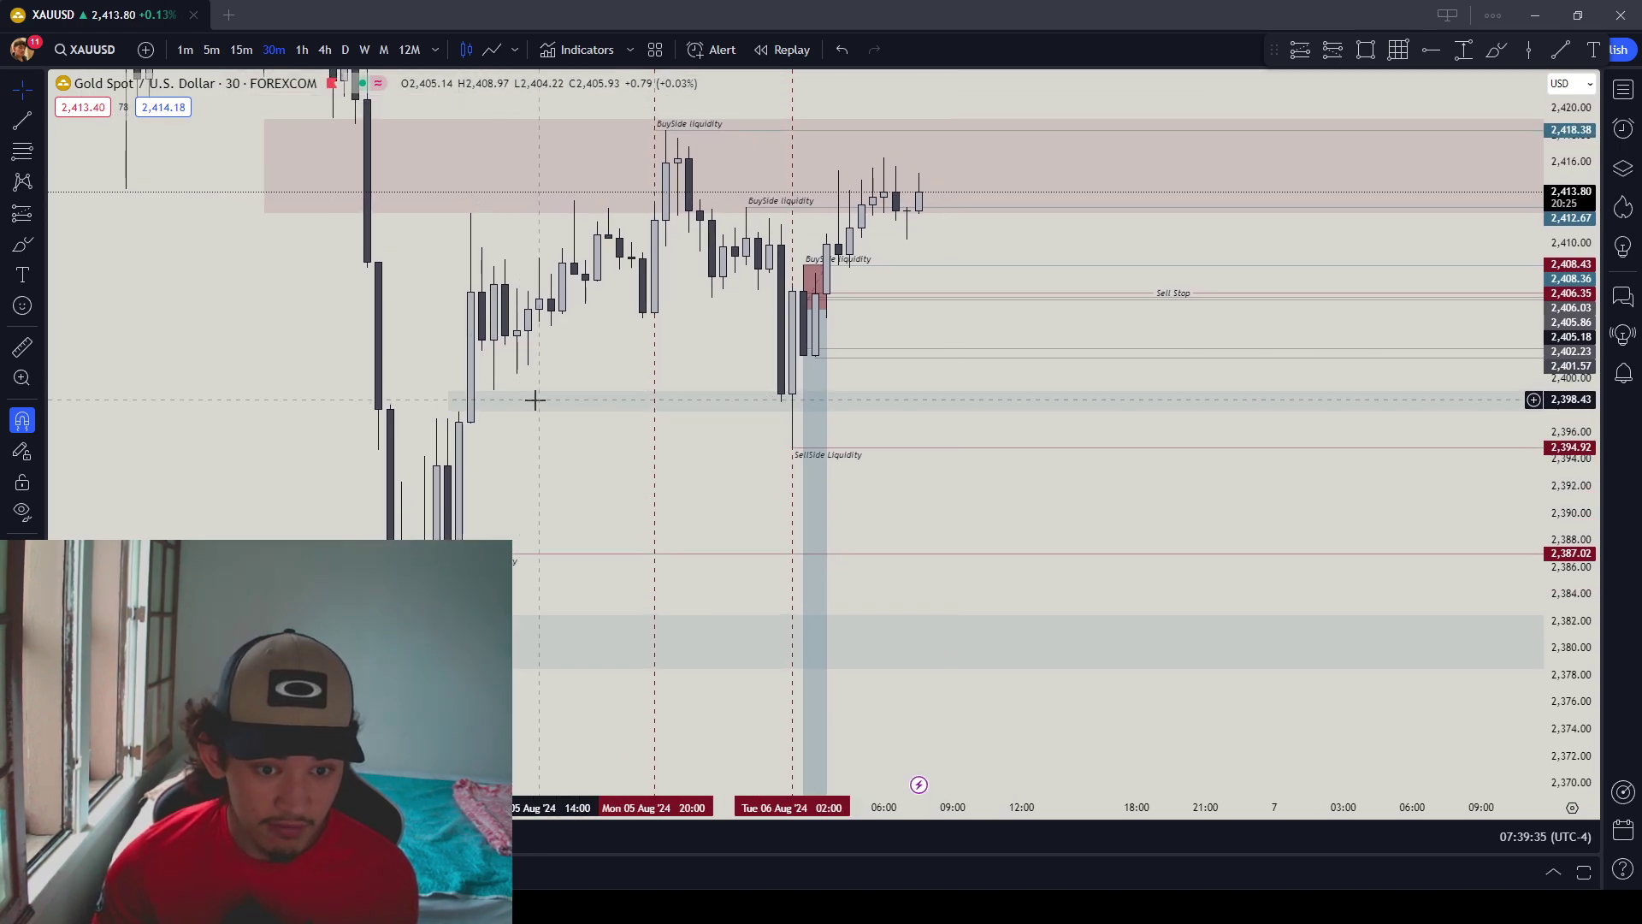
{"action": "left_click", "coordinate": [473, 395]}
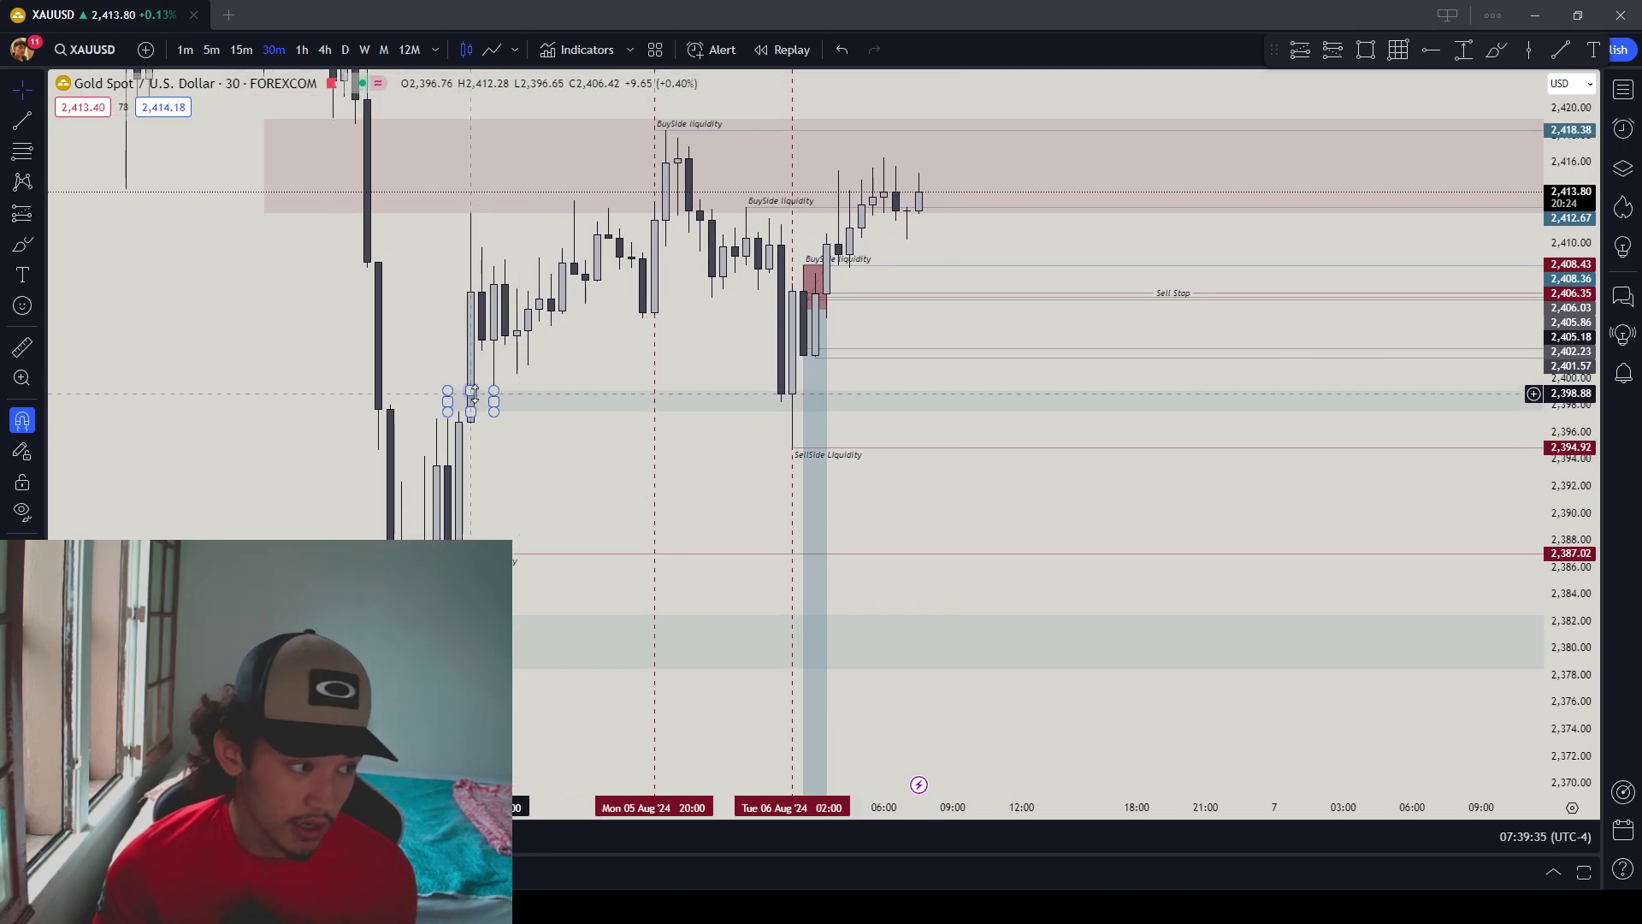
{"action": "left_click", "coordinate": [788, 427]}
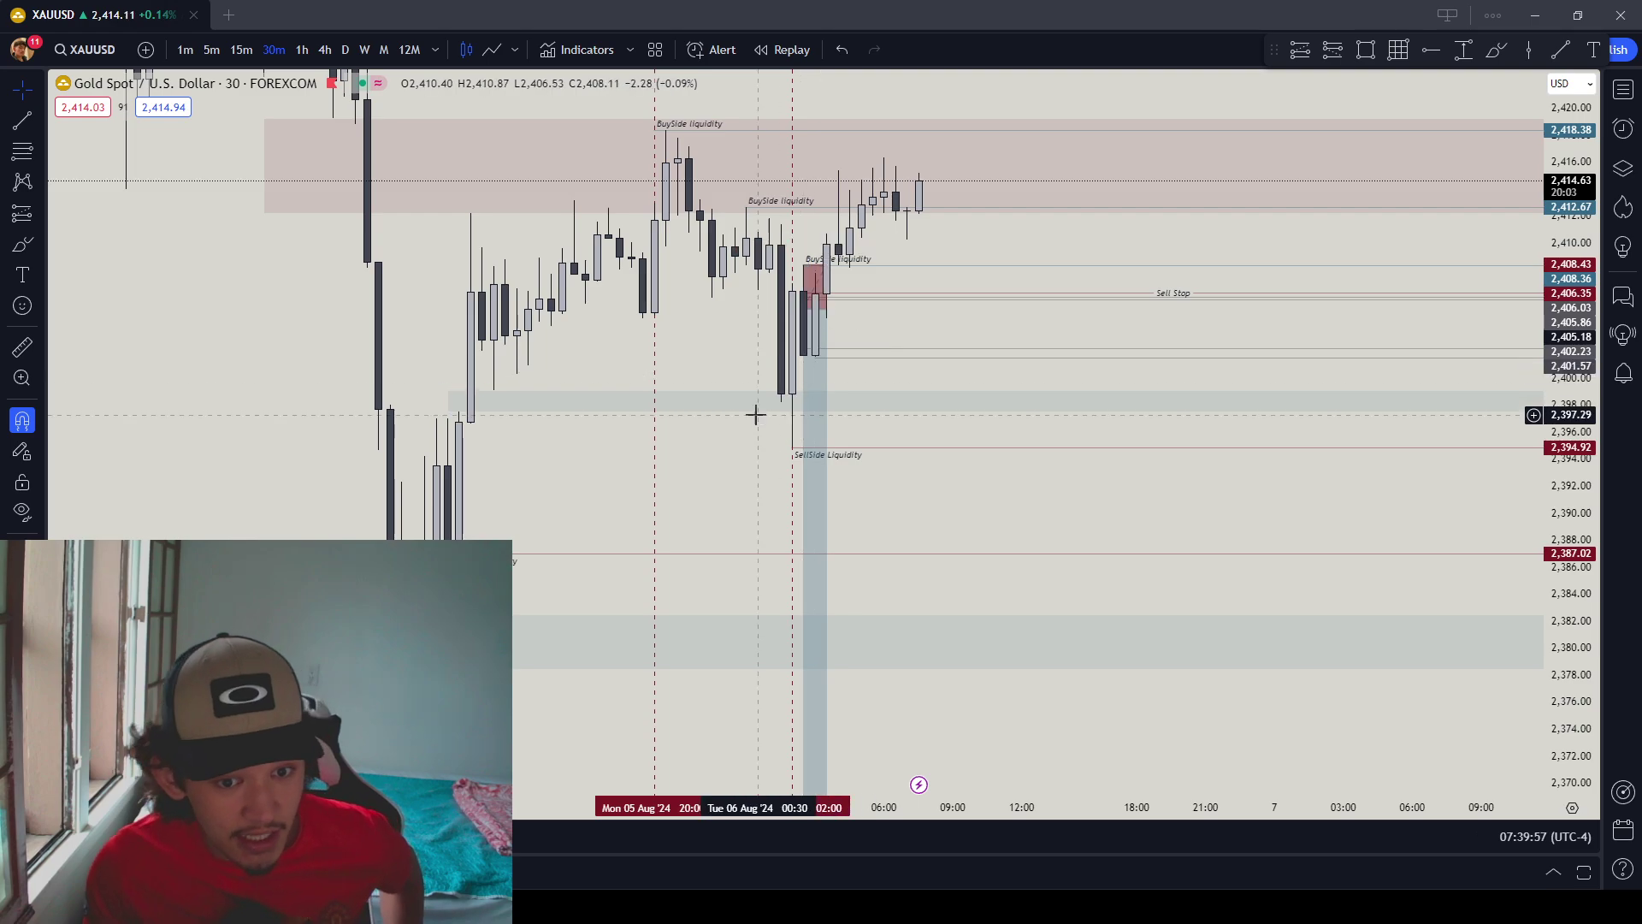
{"action": "left_click", "coordinate": [302, 50]}
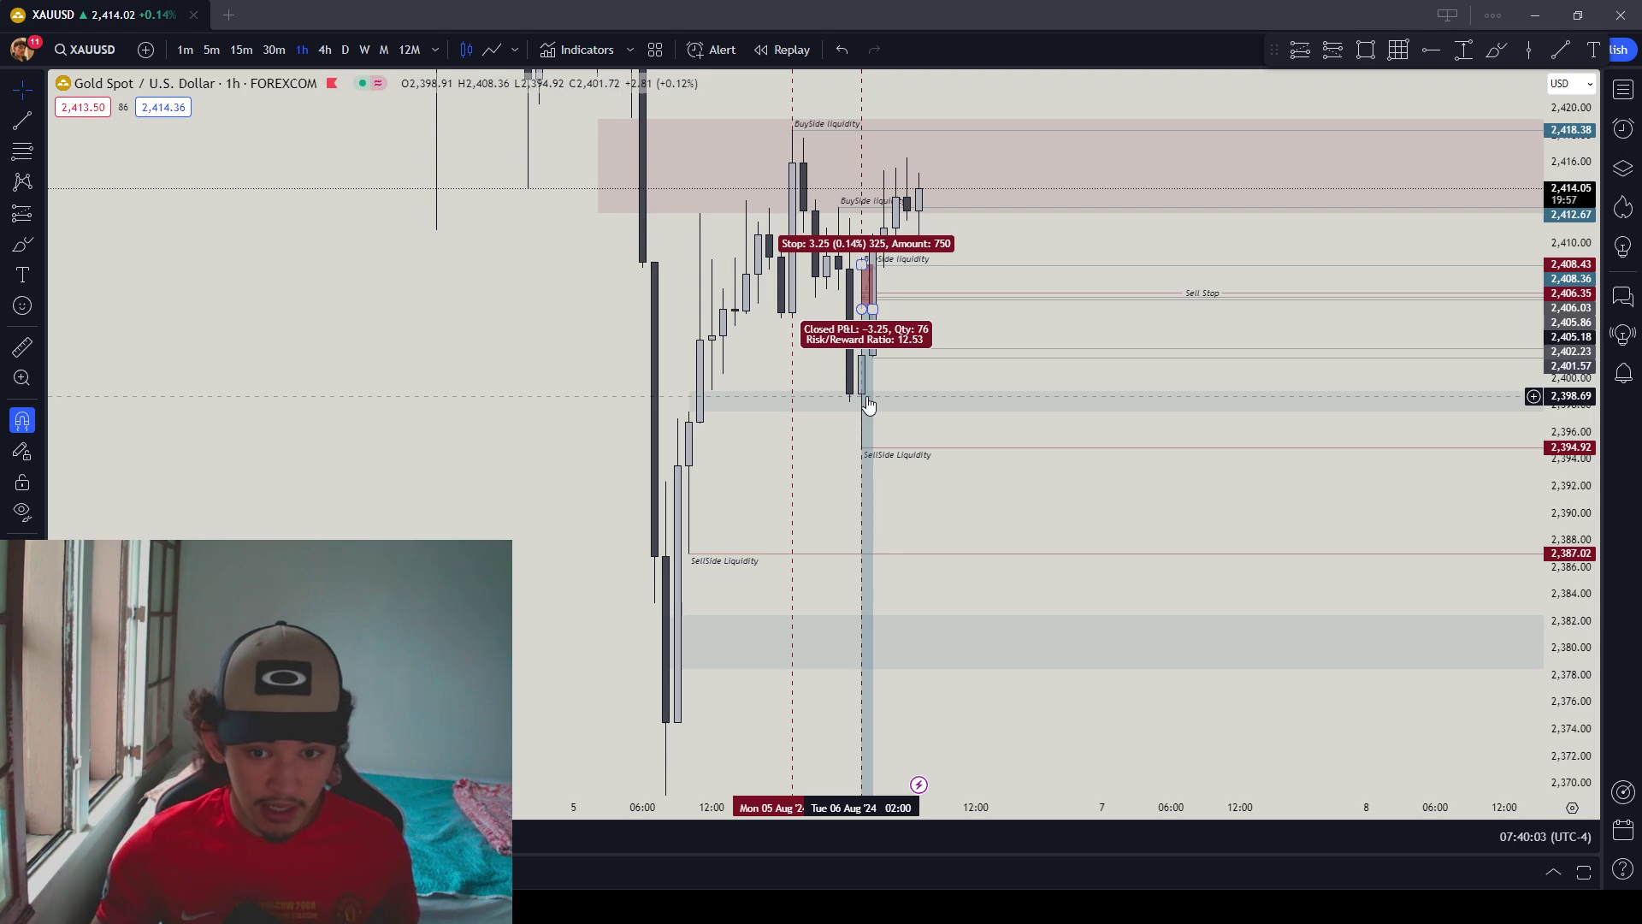
- Brush lines across the two shaded demand zones and the lowest SellSide Liquidity, and circle the SellSide Liquidity label at 2,387.02
{"action": "left_click", "coordinate": [1498, 52]}
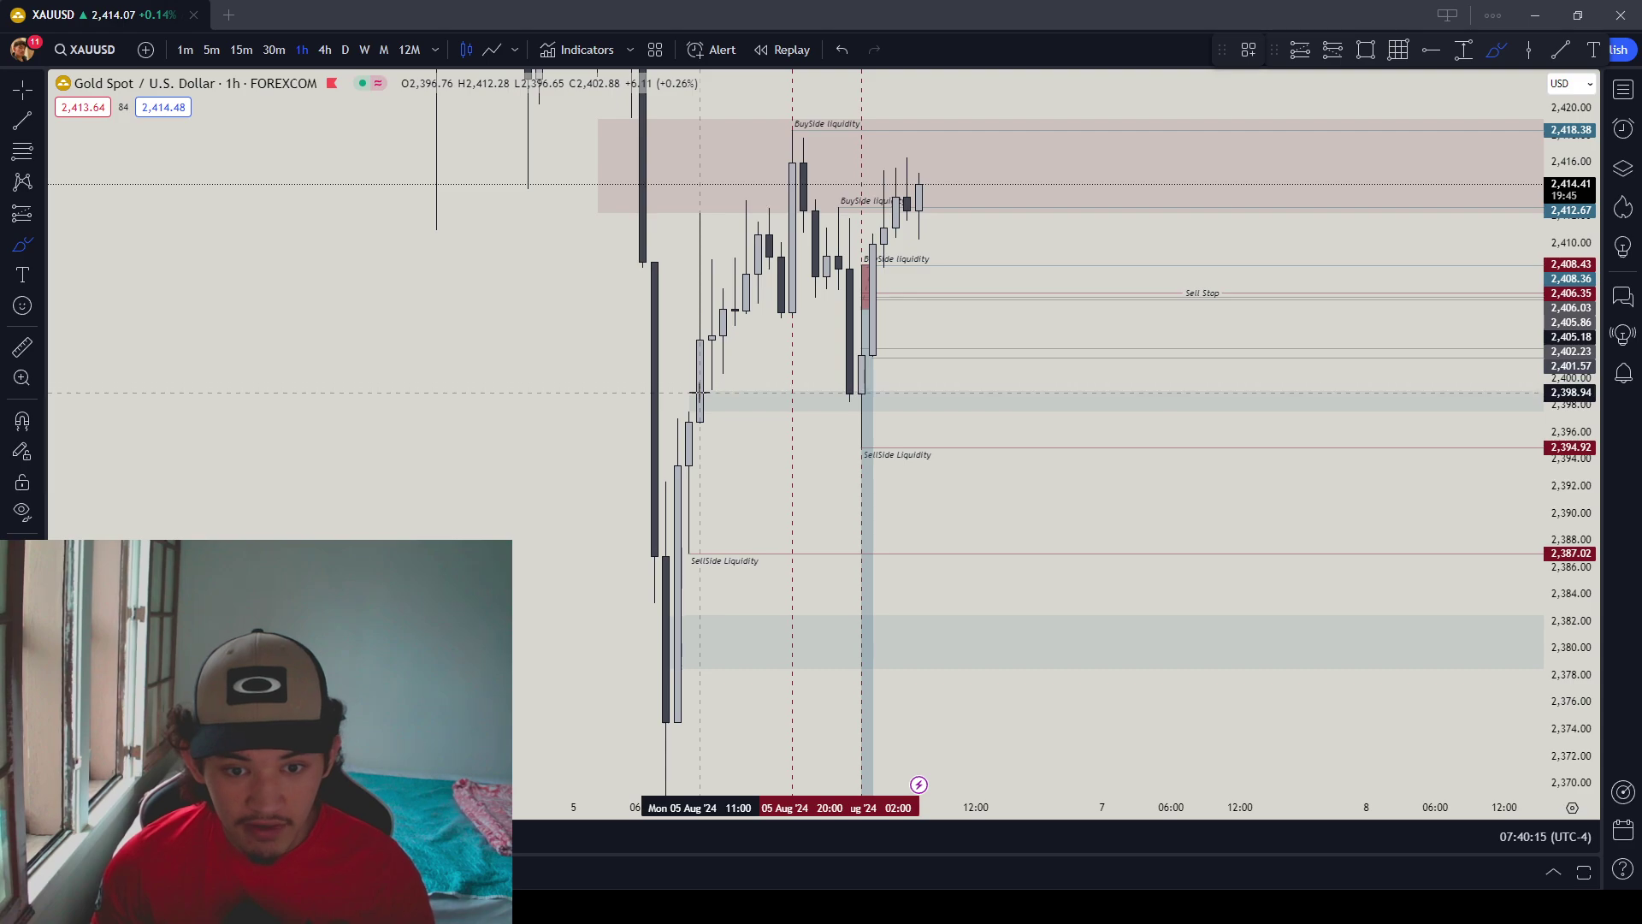
{"action": "left_click_drag", "start_coordinate": [701, 392], "coordinate": [964, 395]}
{"action": "left_click_drag", "start_coordinate": [693, 425], "coordinate": [1054, 448]}
{"action": "left_click_drag", "start_coordinate": [682, 542], "coordinate": [654, 535]}
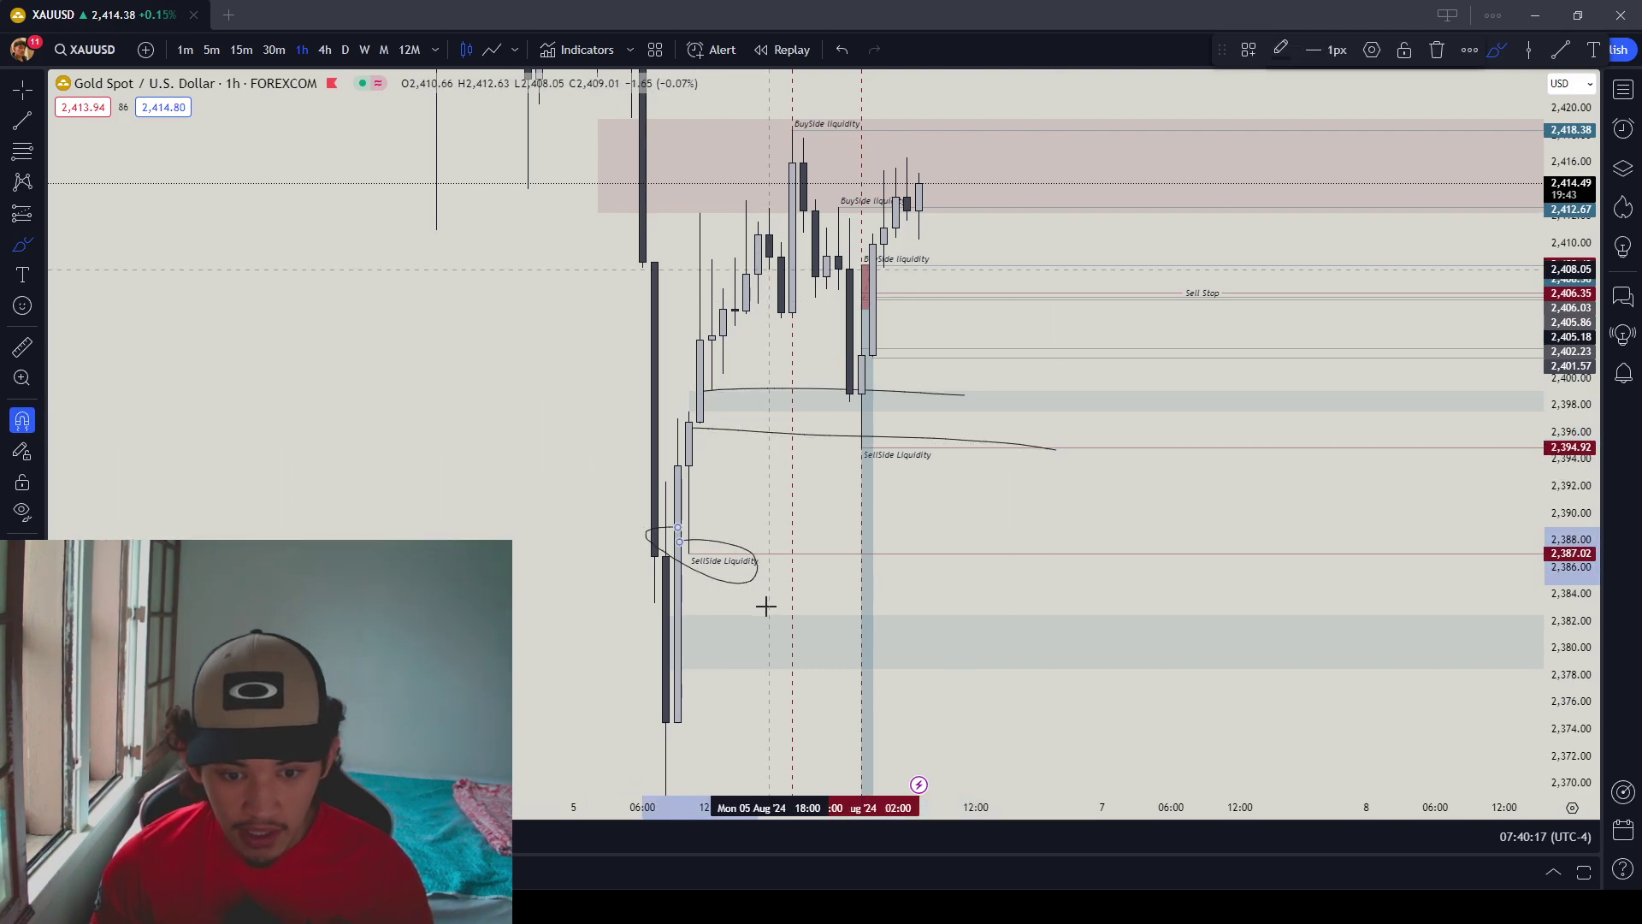
{"action": "left_click_drag", "start_coordinate": [611, 618], "coordinate": [1090, 633]}
{"action": "scroll", "coordinate": [941, 667], "scroll_direction": "down", "scroll_amount": 3}
{"action": "left_click", "coordinate": [842, 689]}
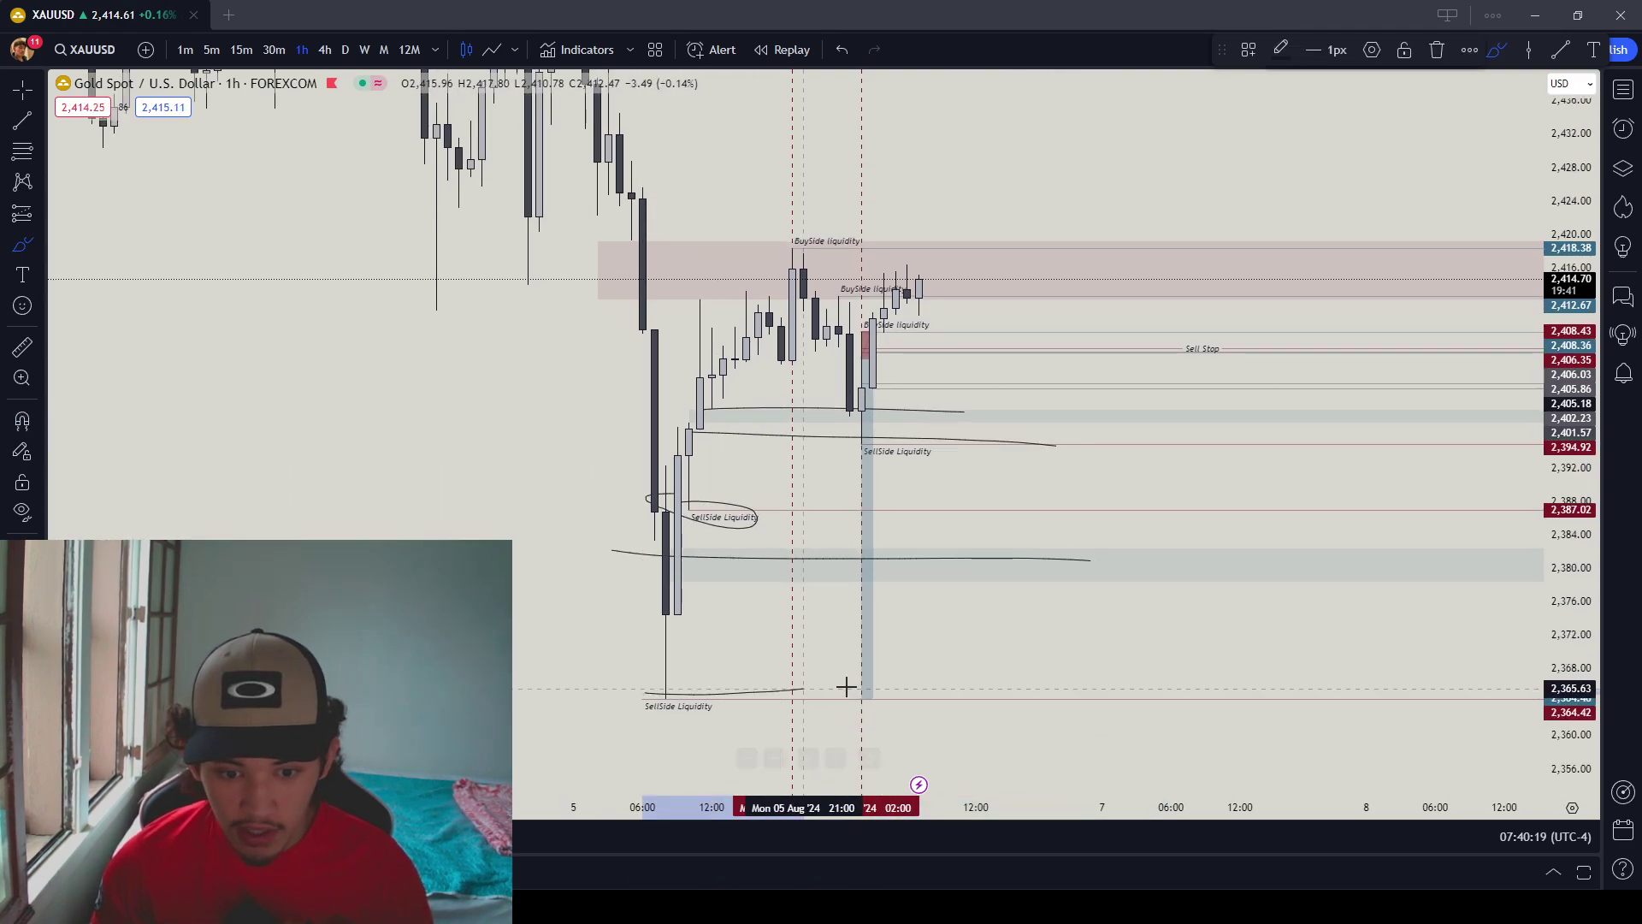
{"action": "scroll", "coordinate": [1500, 469], "scroll_direction": "up", "scroll_amount": 3}
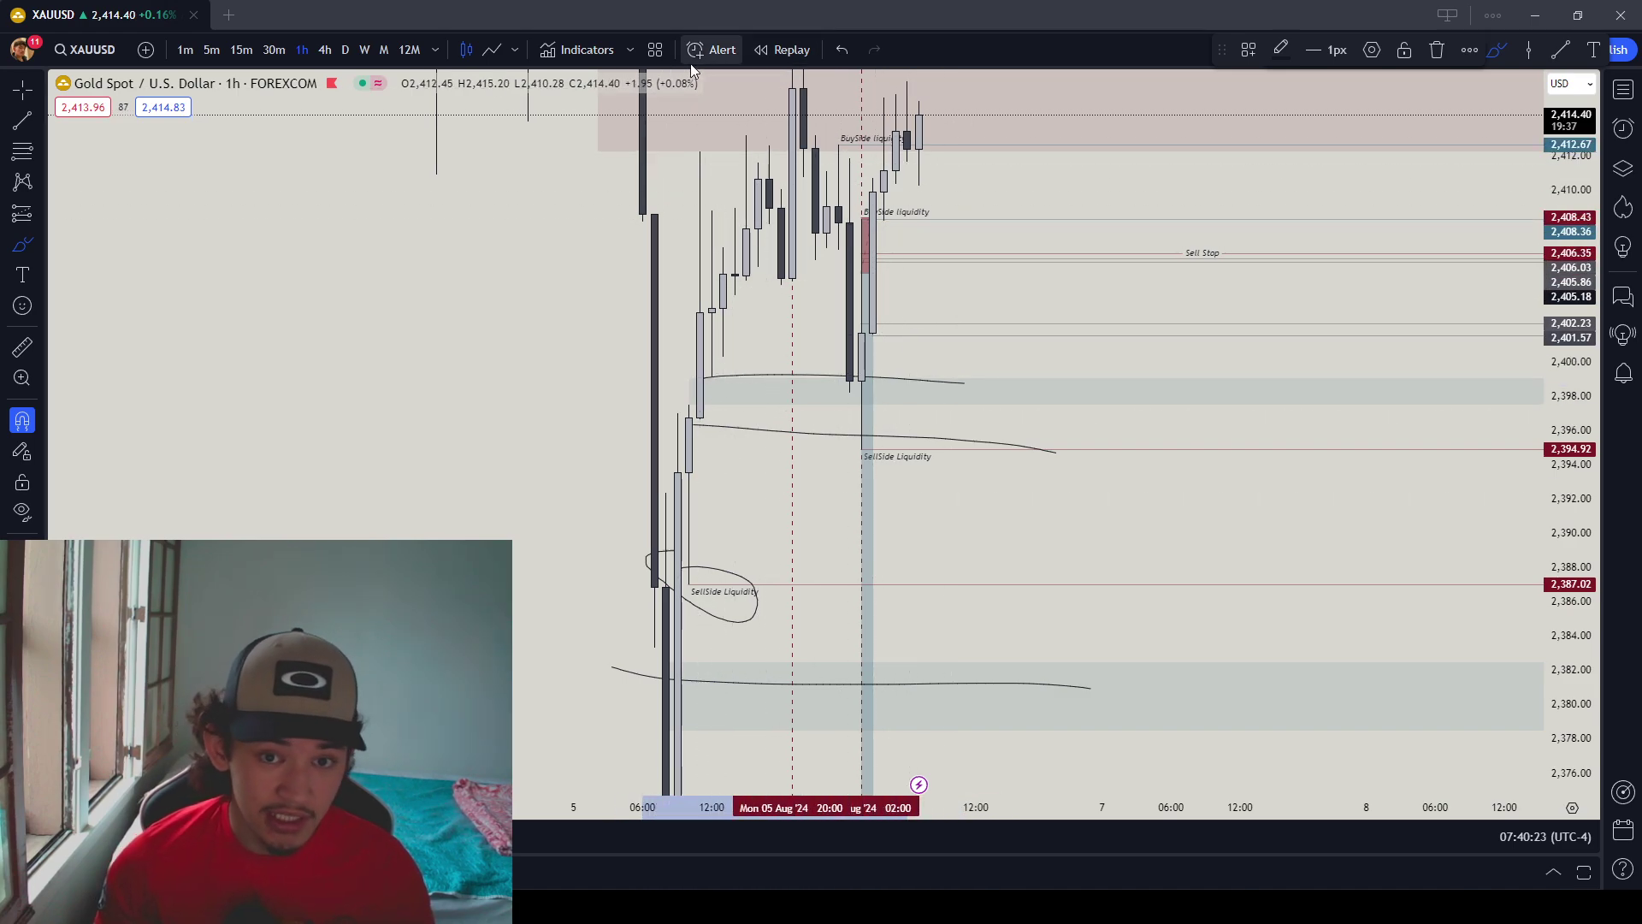
- Undo the brush marks on the demand zones and sell-side liquidity levels, and return to the cursor
{"action": "left_click", "coordinate": [841, 50]}
{"action": "left_click", "coordinate": [840, 50]}
{"action": "left_click", "coordinate": [841, 50]}
{"action": "left_click", "coordinate": [841, 51]}
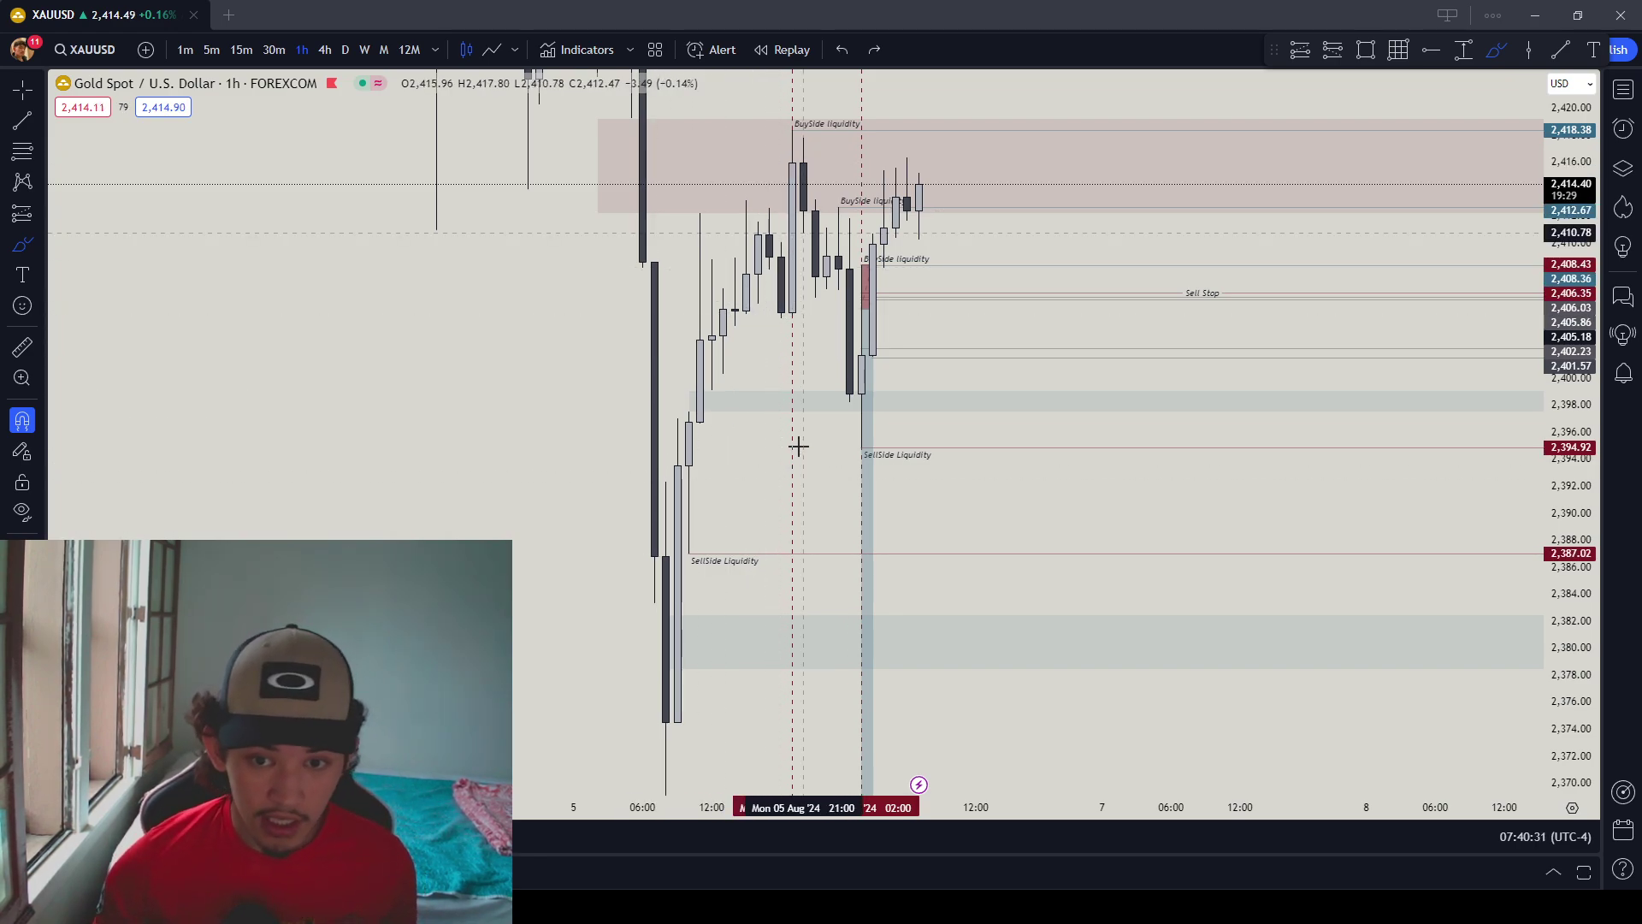
{"action": "left_click", "coordinate": [23, 91]}
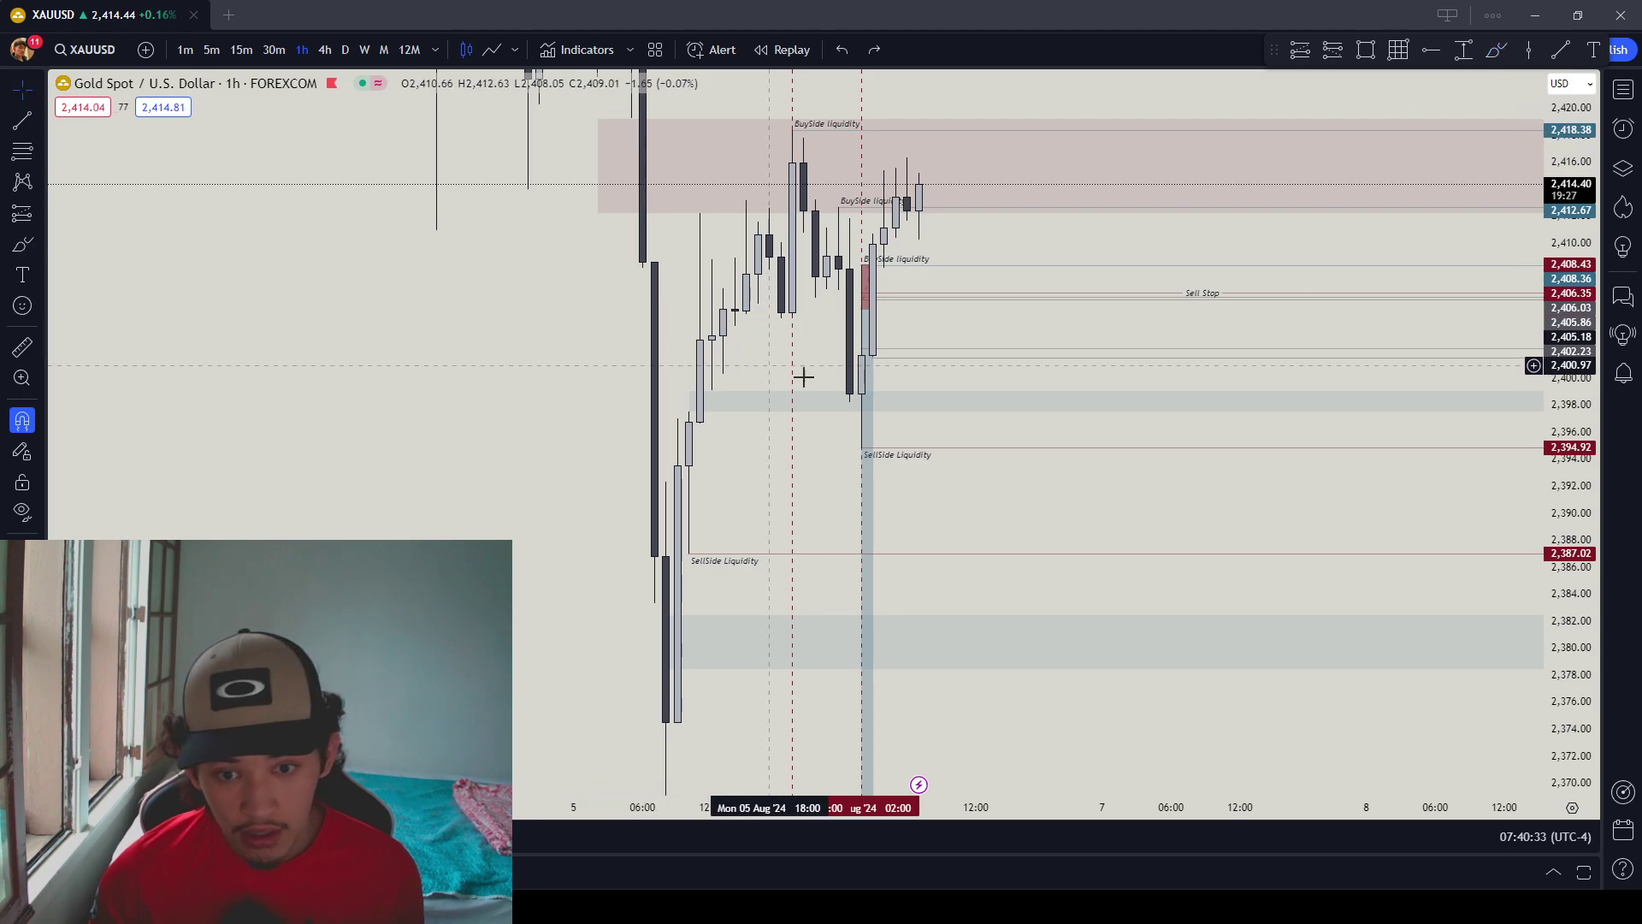
{"action": "left_click", "coordinate": [816, 398]}
{"action": "left_click", "coordinate": [834, 418]}
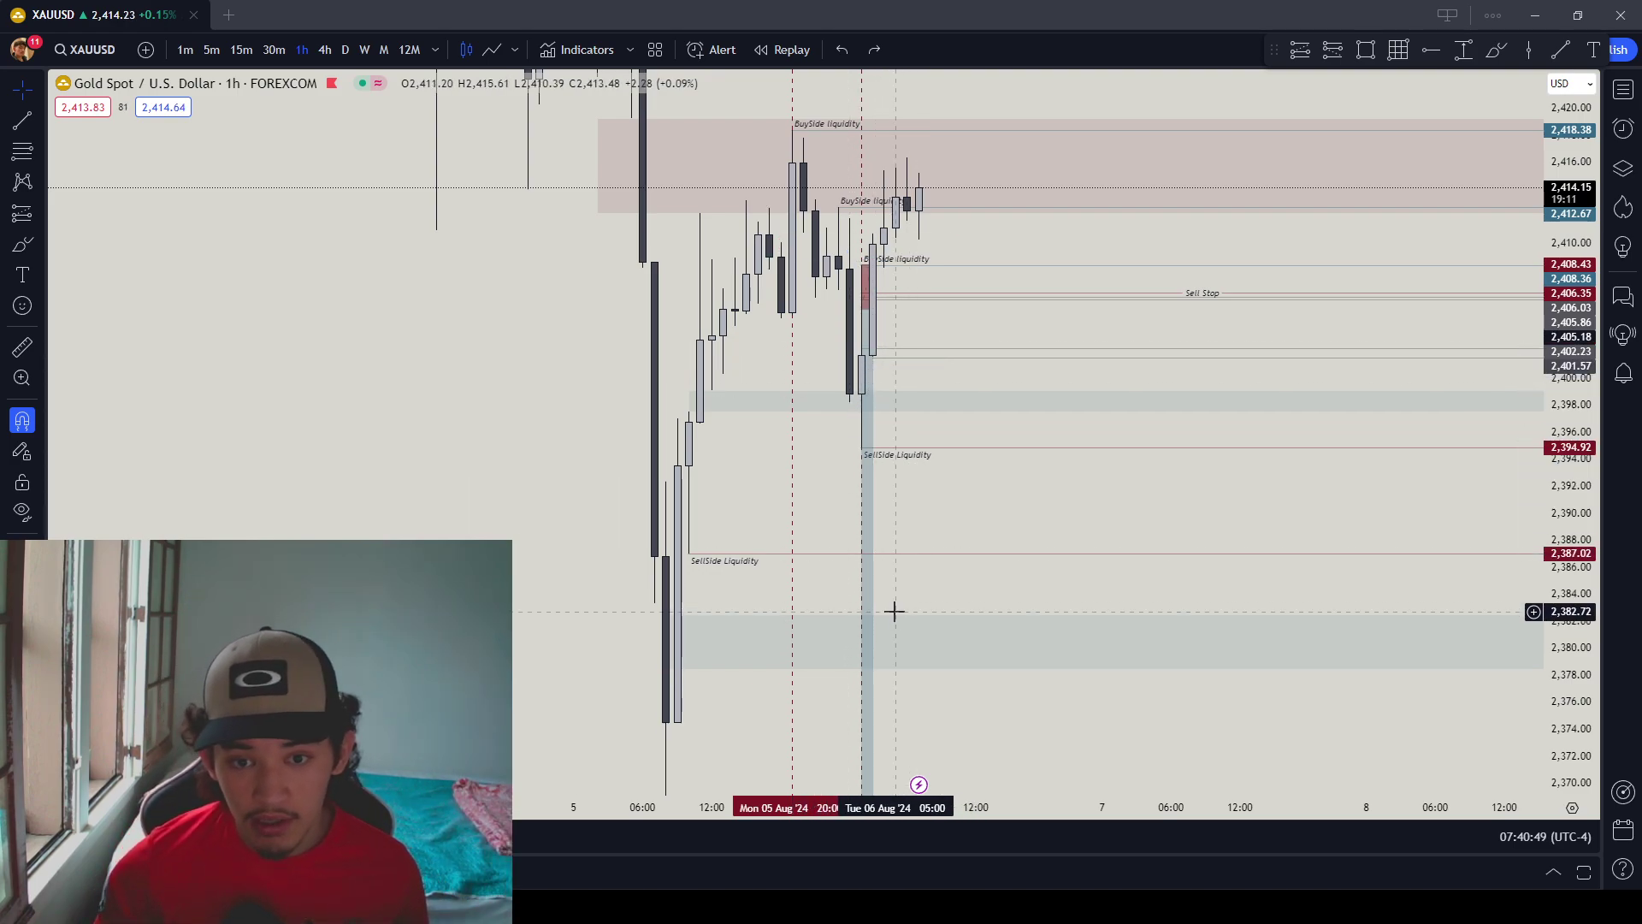
{"action": "left_click_drag", "start_coordinate": [946, 388], "coordinate": [910, 457]}
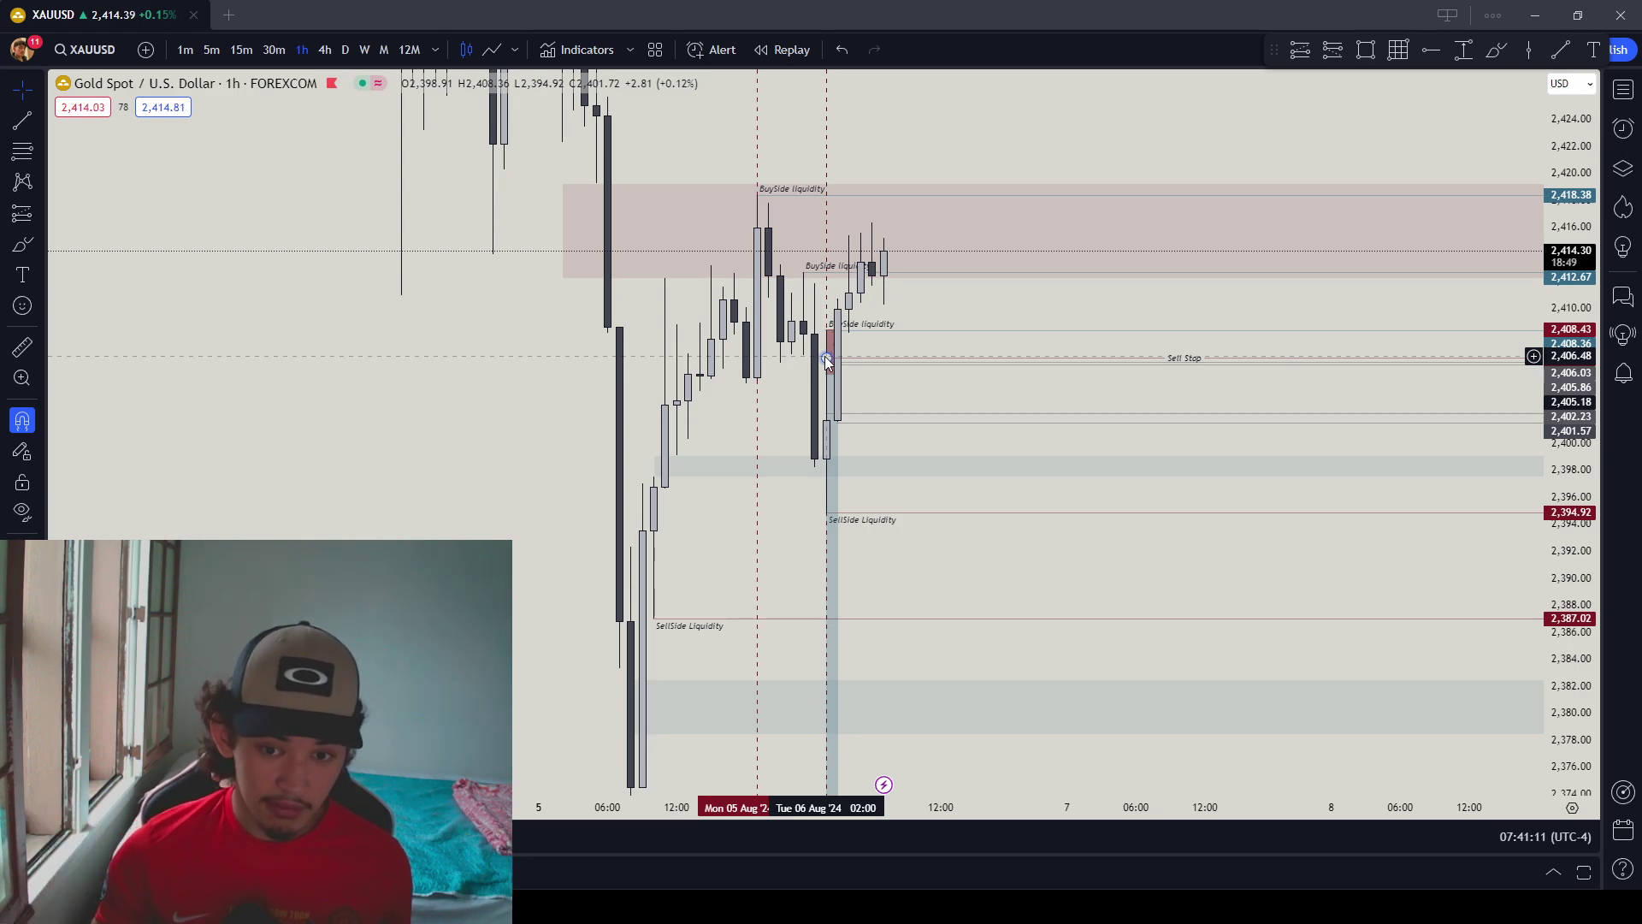
{"action": "left_click", "coordinate": [793, 460]}
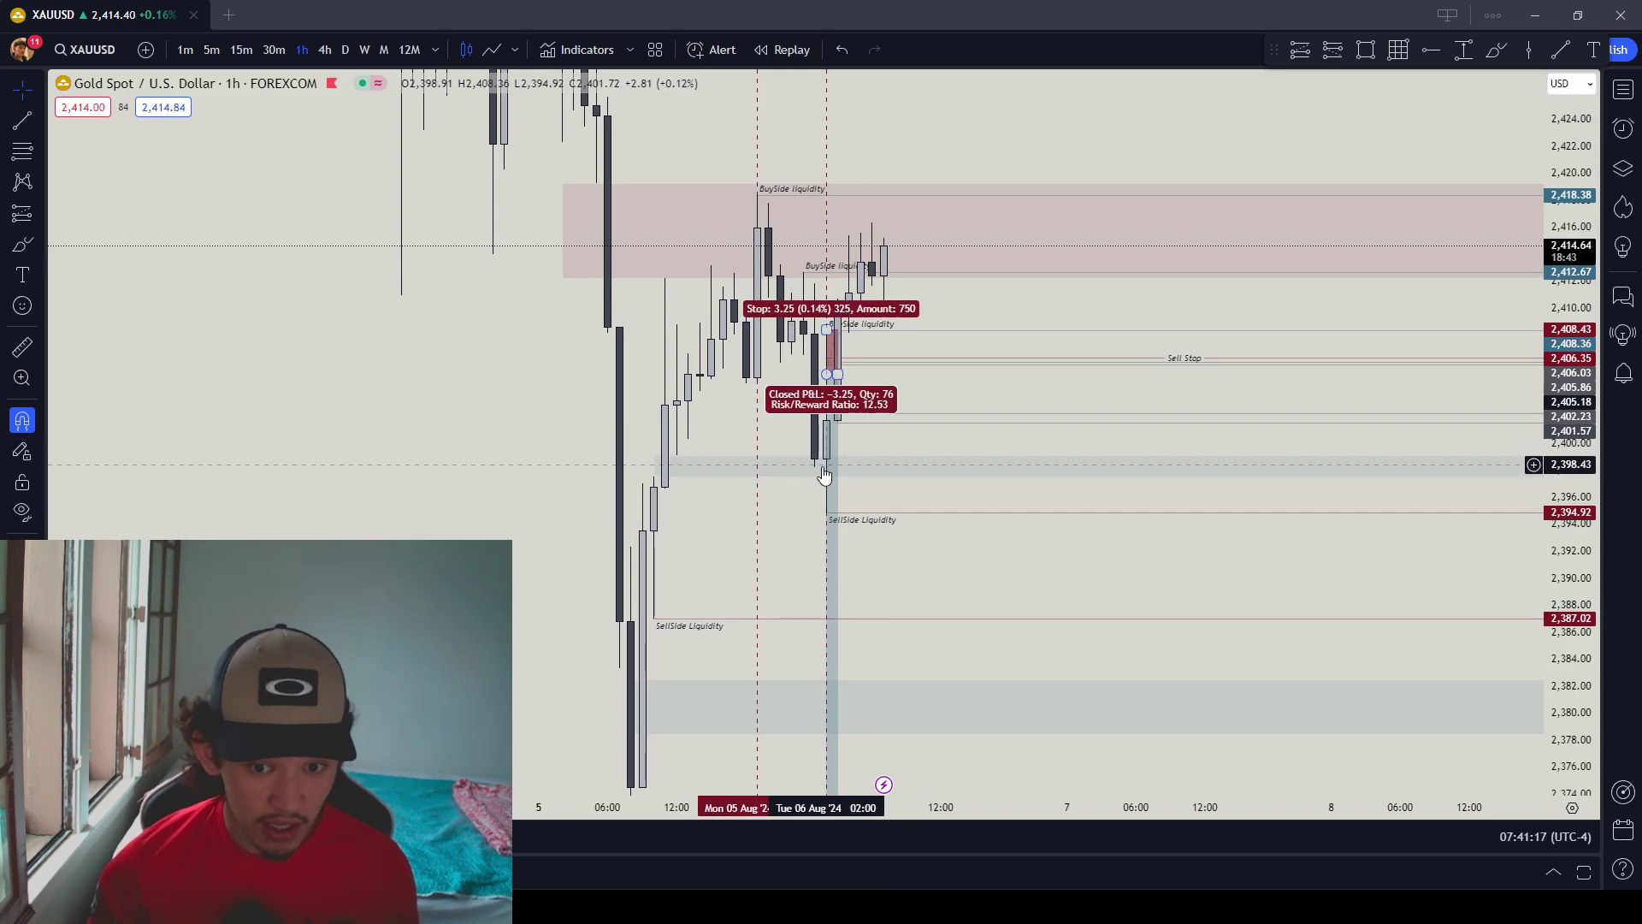
{"action": "mouse_move", "coordinate": [828, 481]}
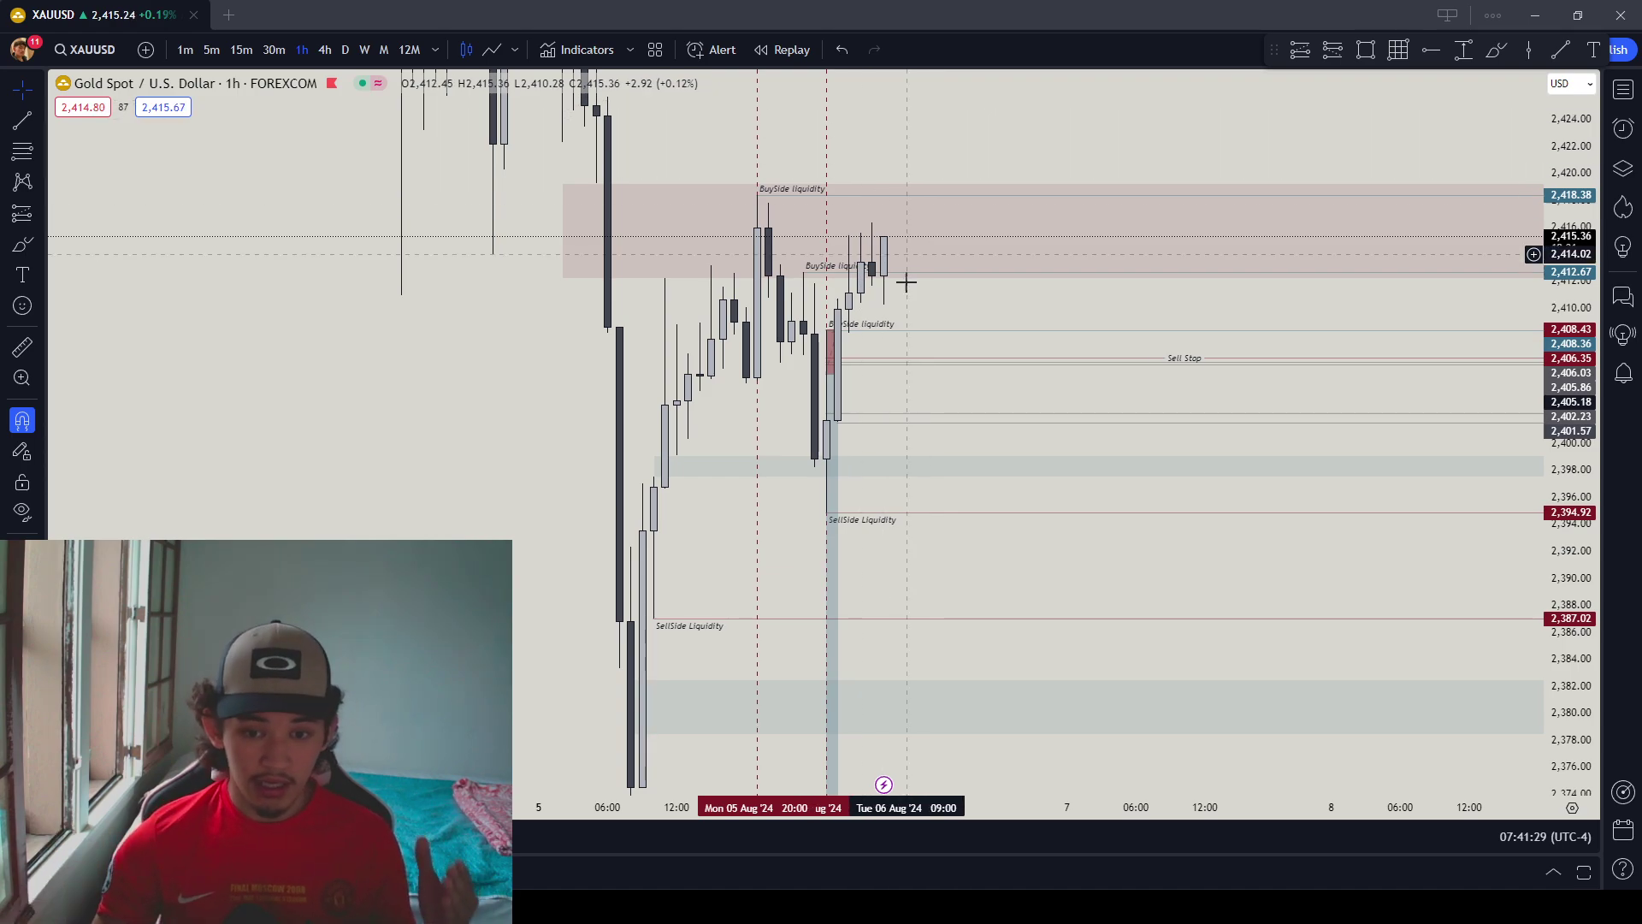
- Compare the price structure around the marked liquidity levels on the daily and 4-hour timeframes, ending on the 1-hour chart
{"action": "mouse_move", "coordinate": [923, 254]}
{"action": "left_mouse_down"}
{"action": "mouse_move", "coordinate": [965, 487]}
{"action": "mouse_move", "coordinate": [910, 671]}
{"action": "mouse_move", "coordinate": [955, 656]}
{"action": "mouse_move", "coordinate": [942, 749]}
{"action": "left_mouse_up"}
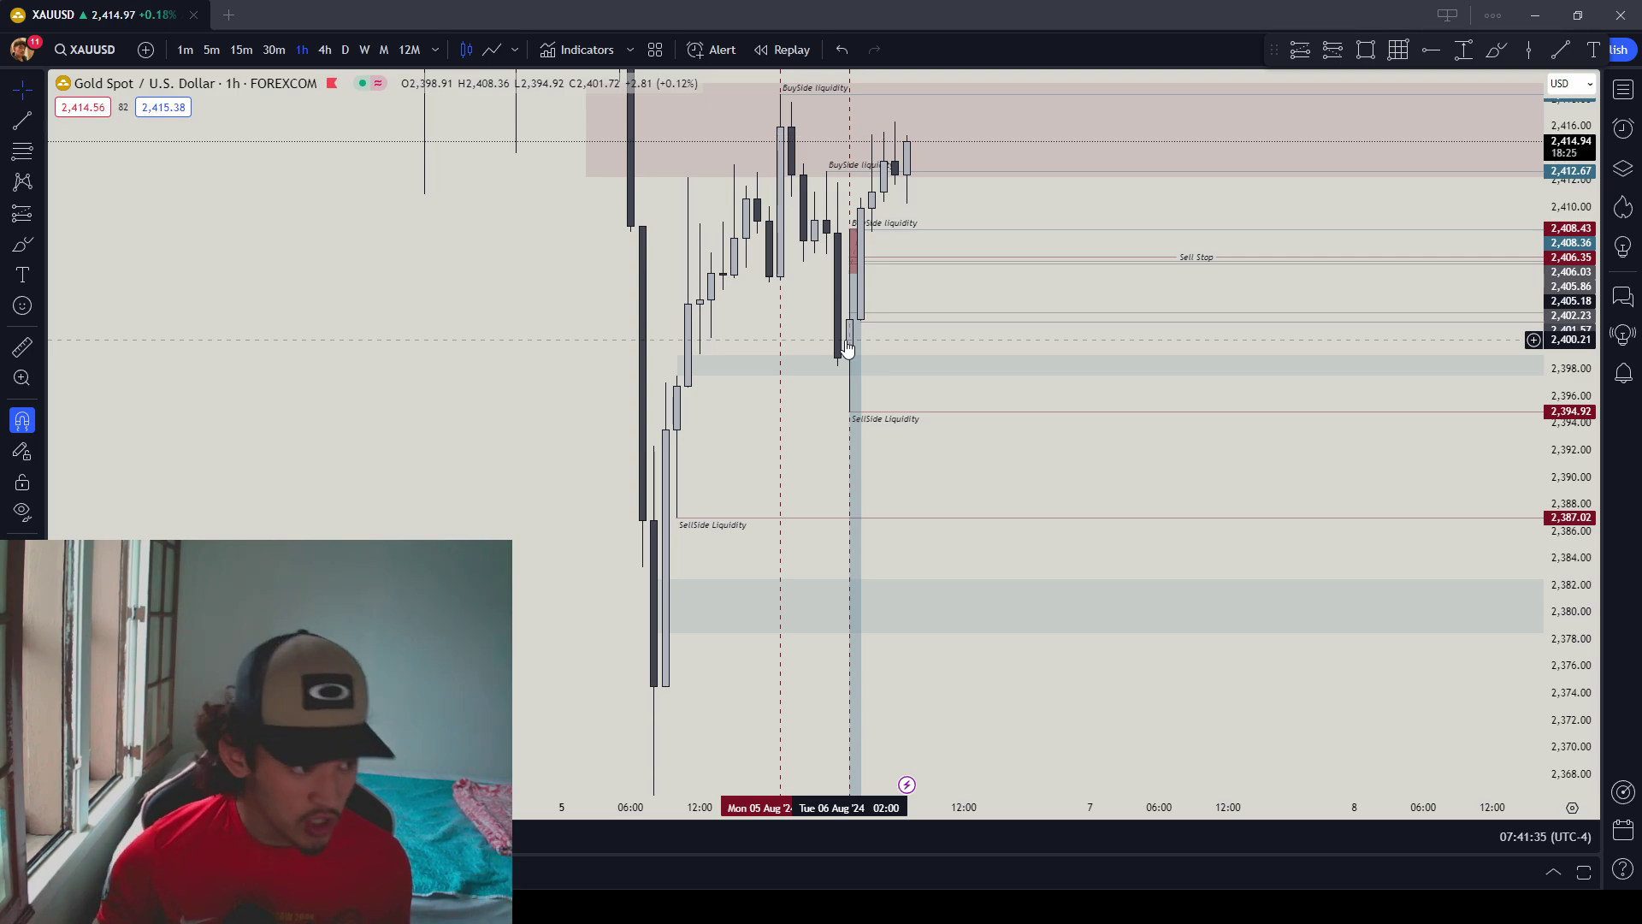
{"action": "left_click", "coordinate": [869, 758]}
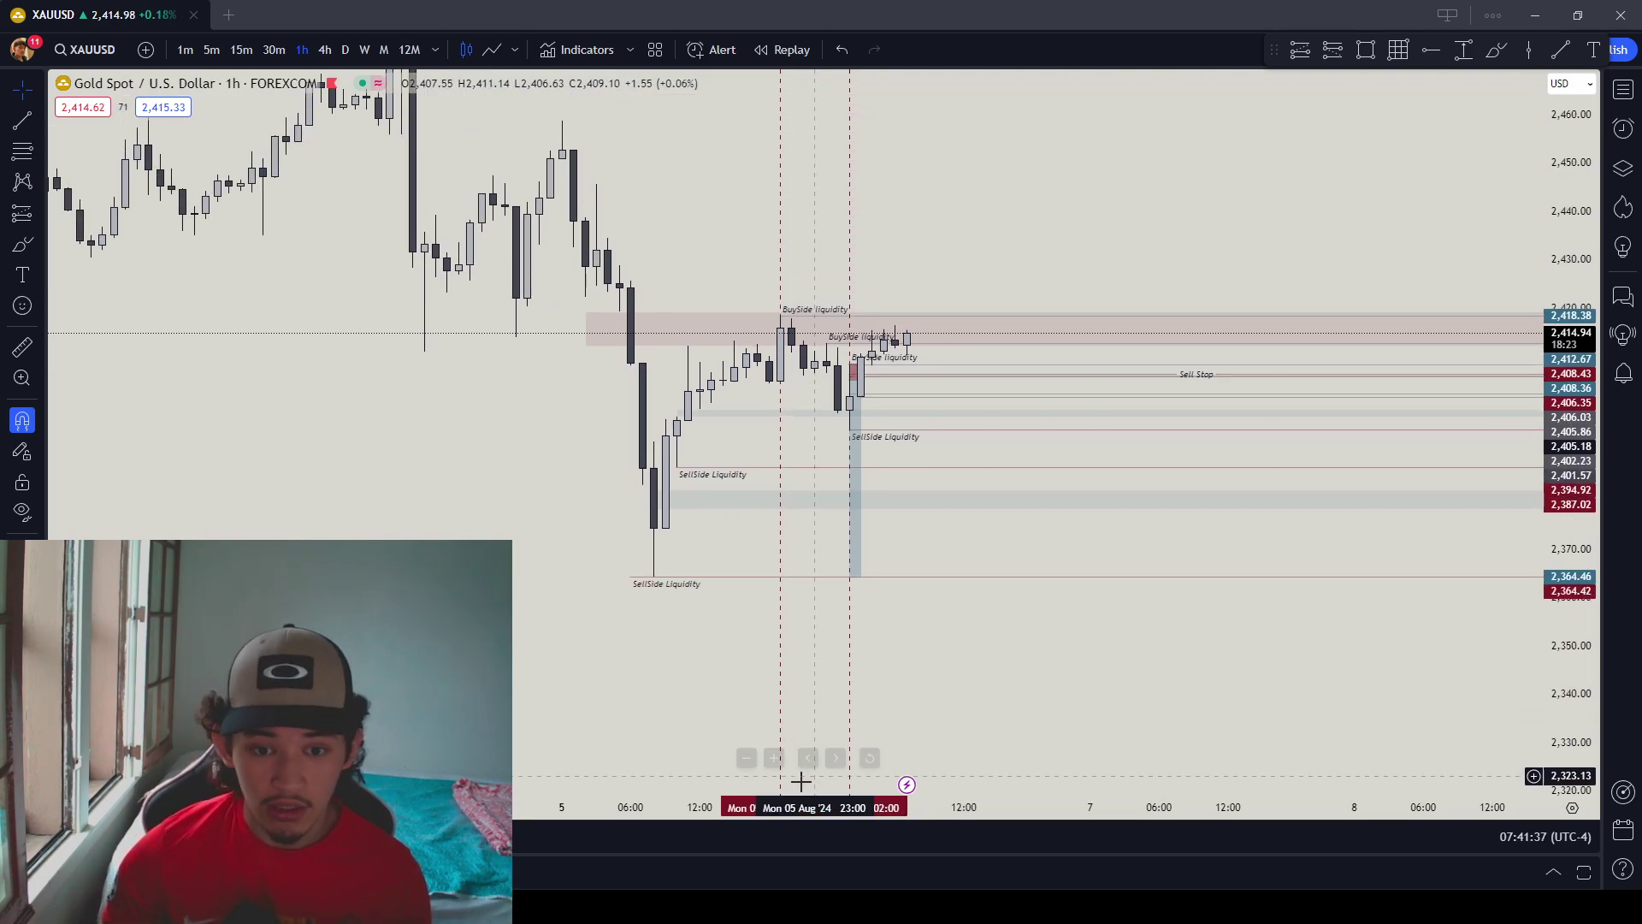
{"action": "scroll", "coordinate": [683, 811], "scroll_direction": "down", "scroll_amount": 3}
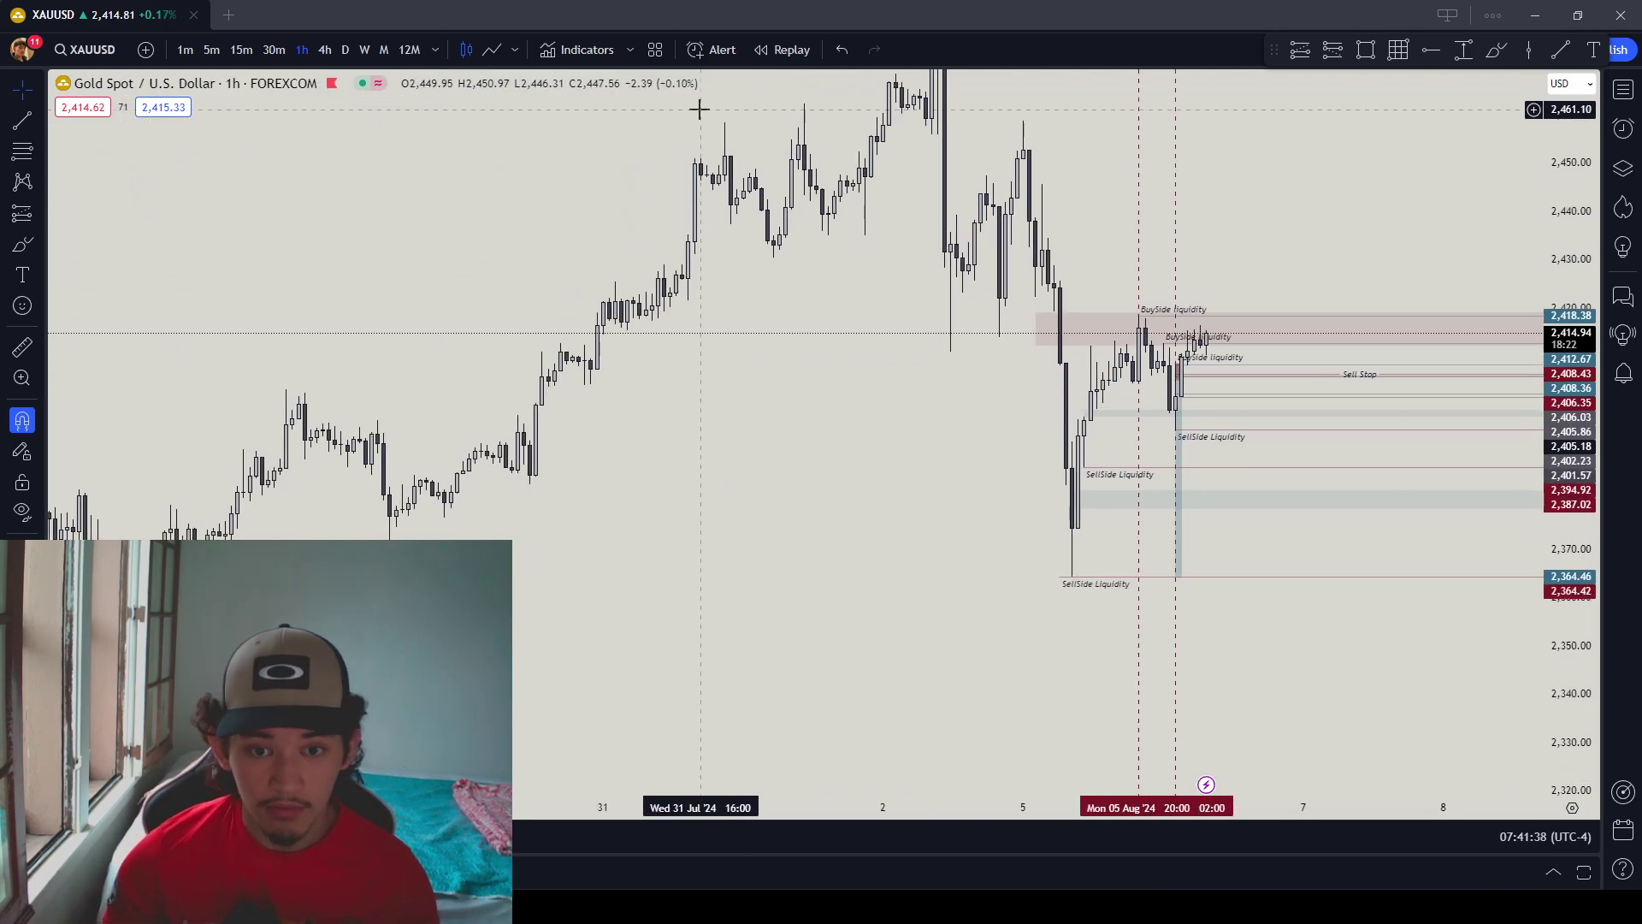
{"action": "left_click", "coordinate": [346, 51]}
{"action": "left_click_drag", "start_coordinate": [1154, 774], "coordinate": [598, 440]}
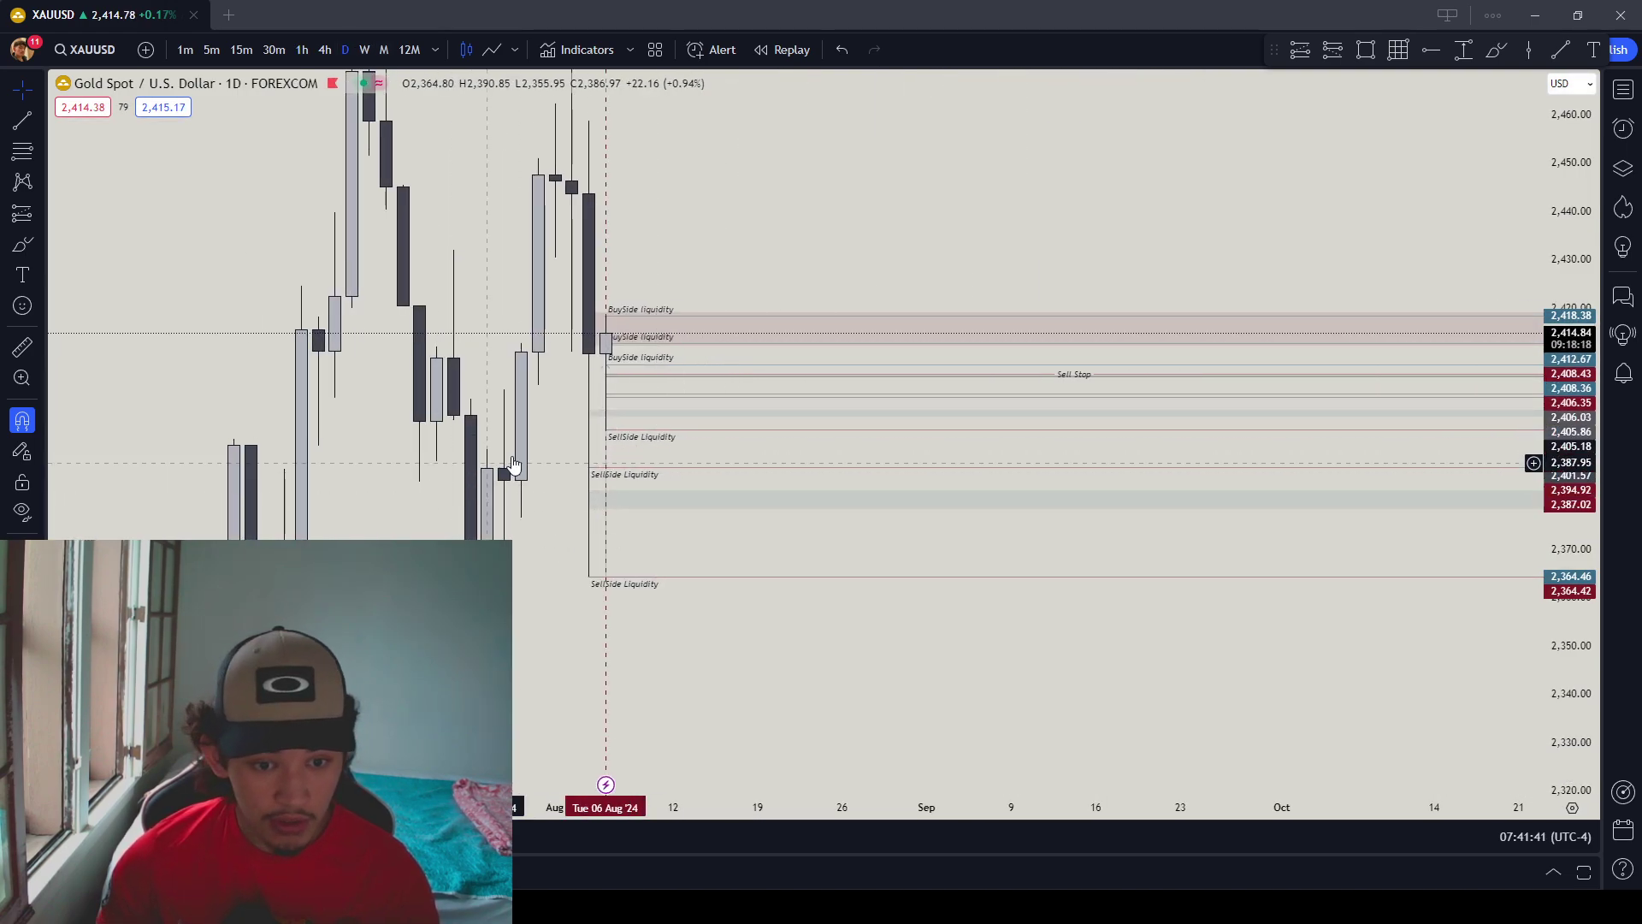
{"action": "left_click", "coordinate": [325, 49]}
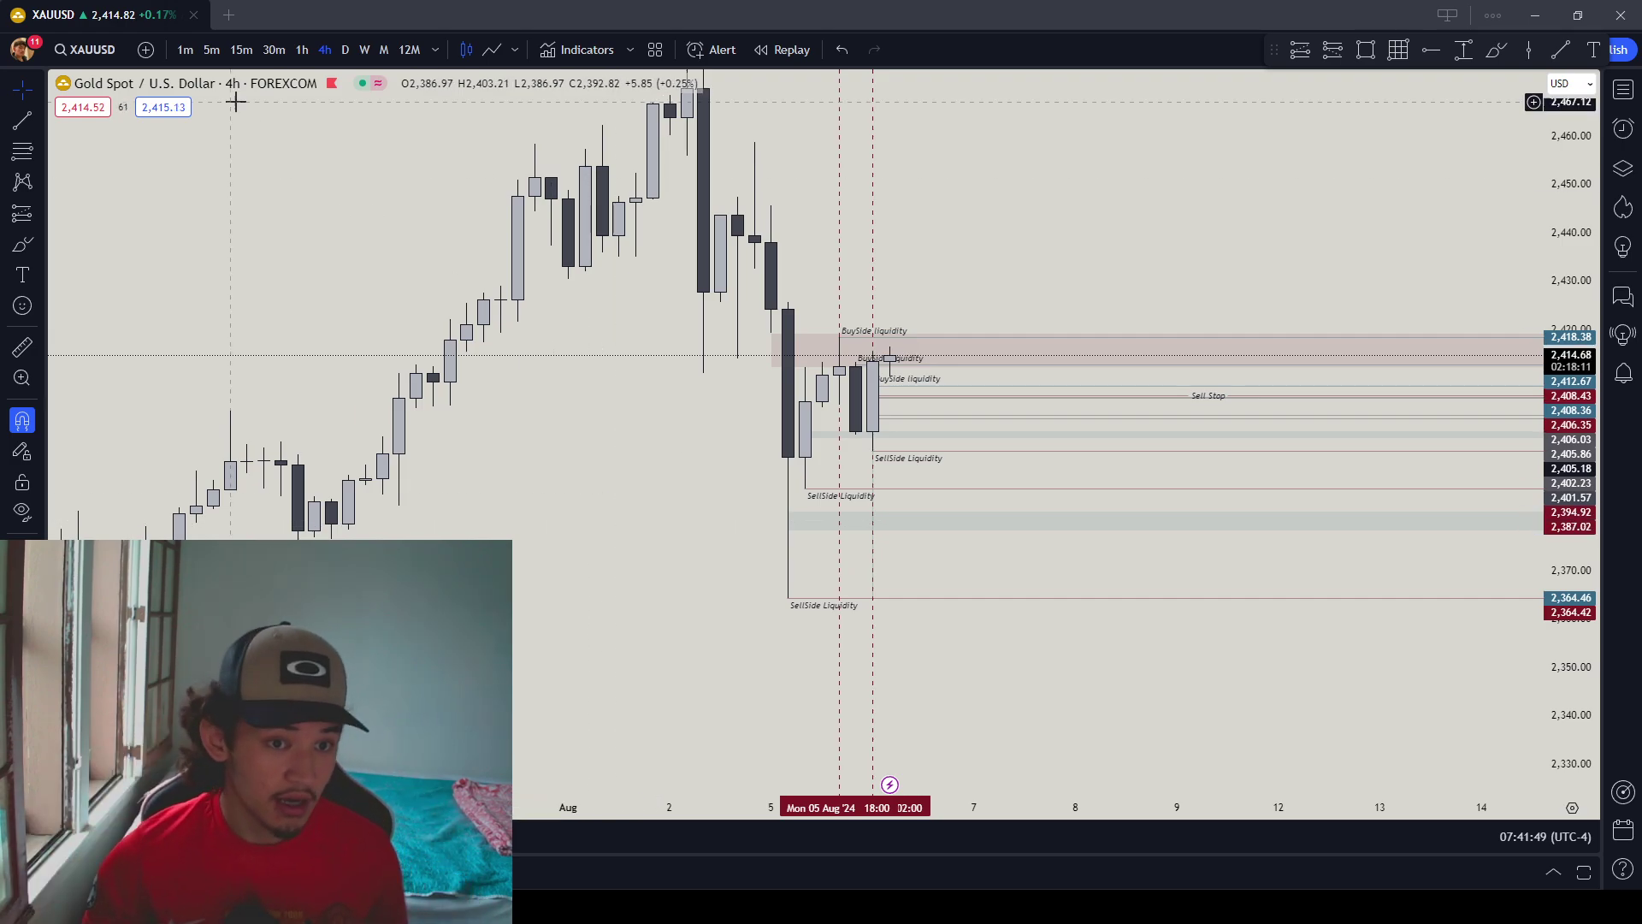
{"action": "left_click", "coordinate": [301, 50]}
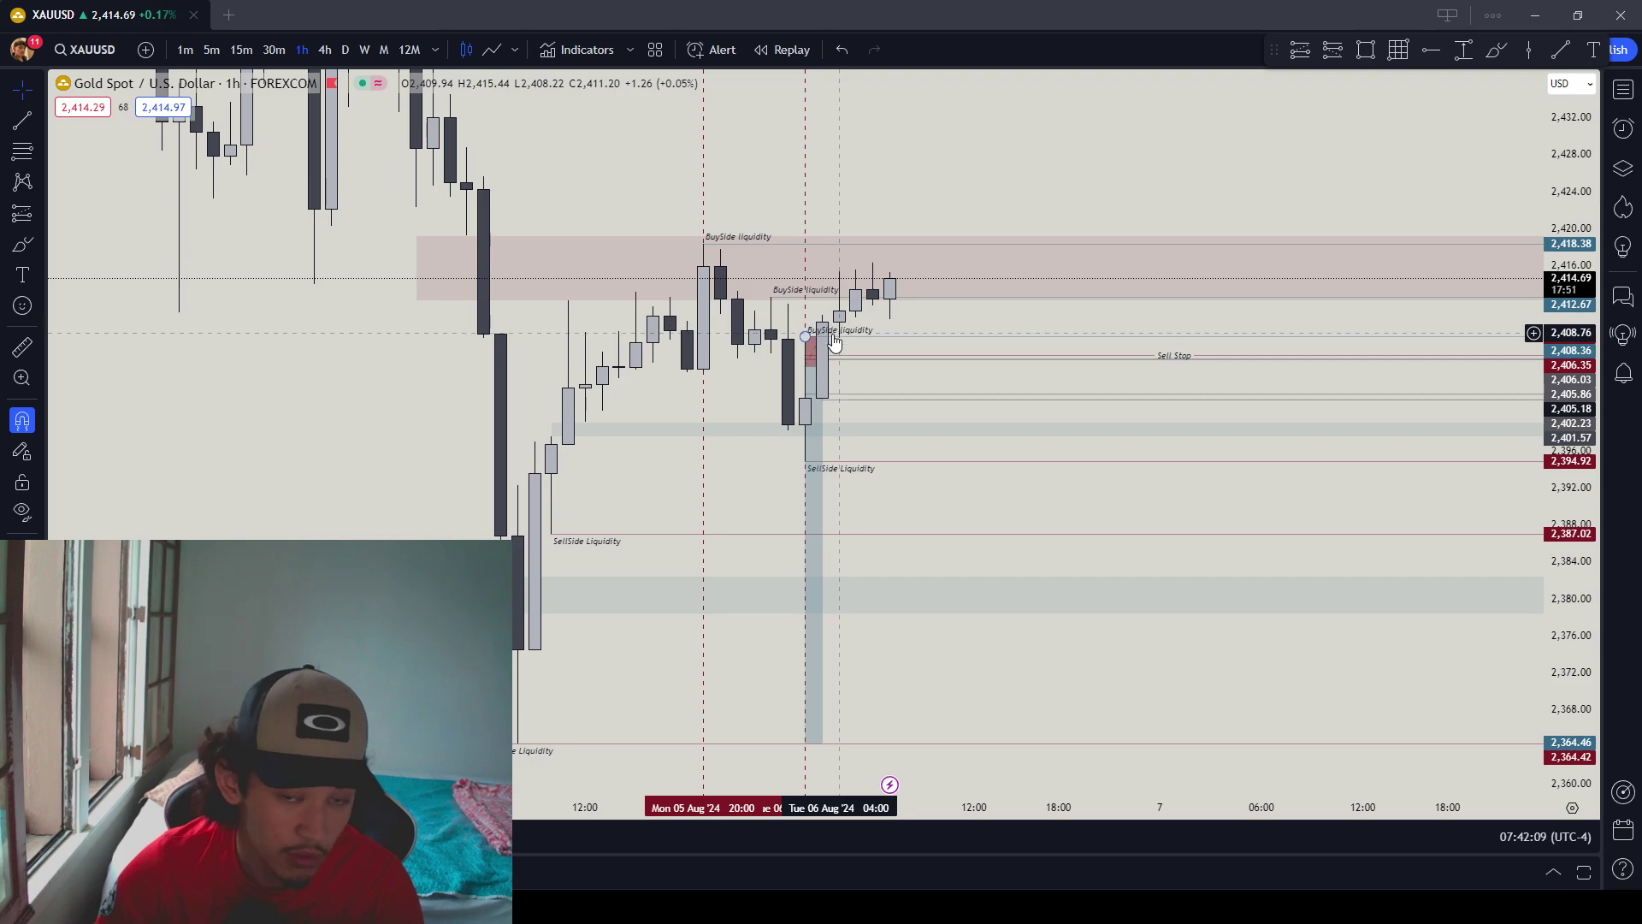
{"action": "mouse_move", "coordinate": [805, 425]}
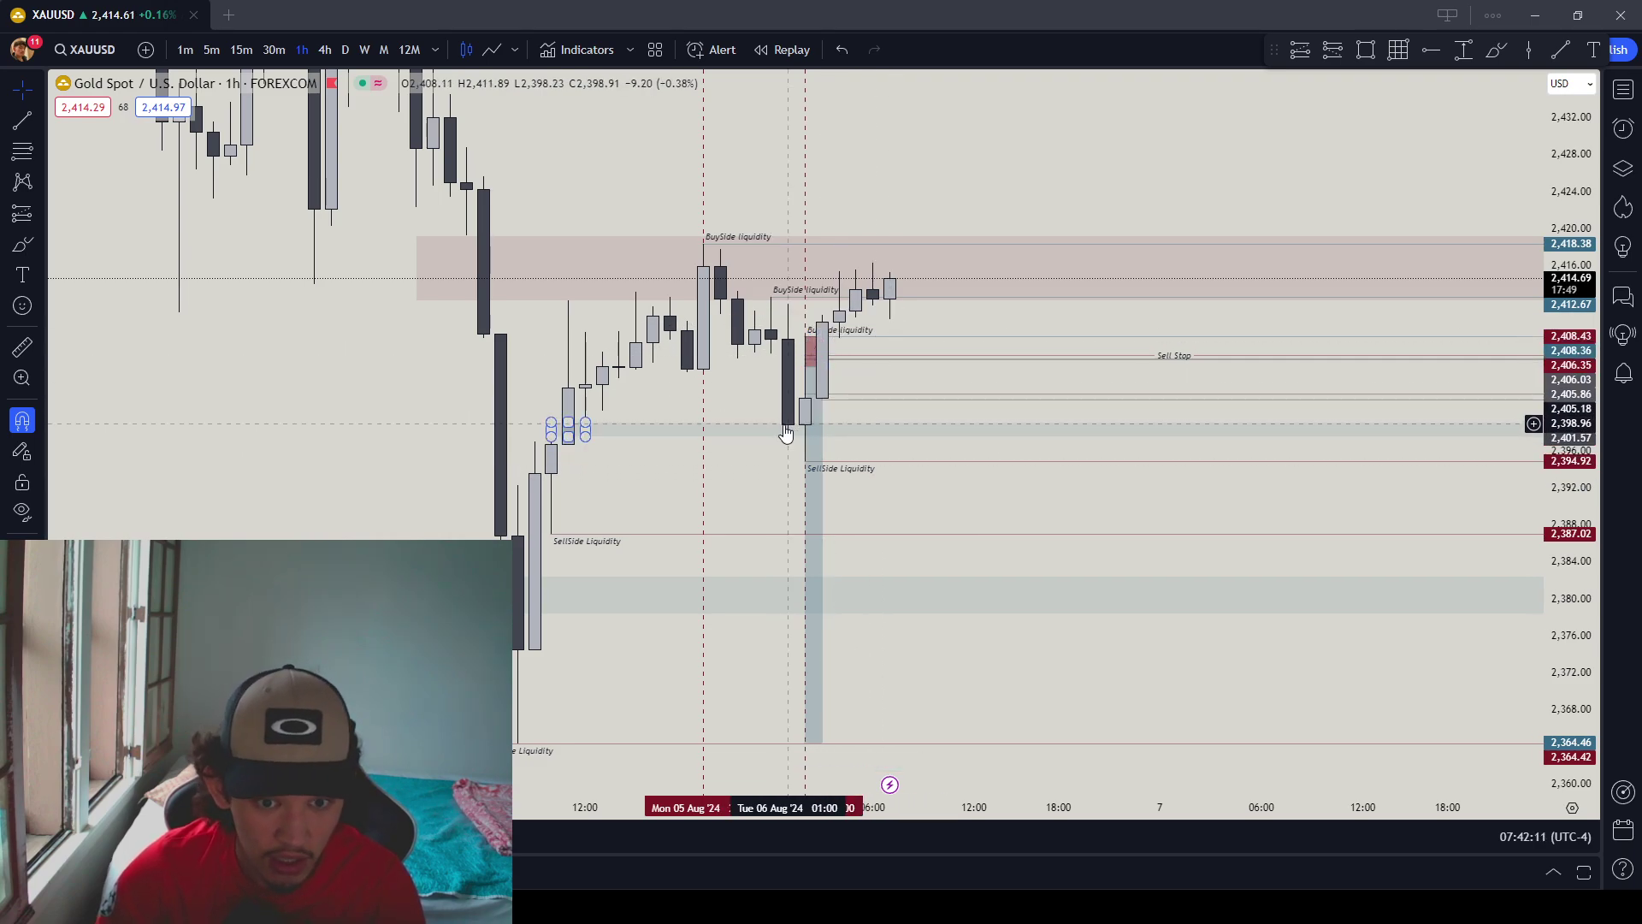